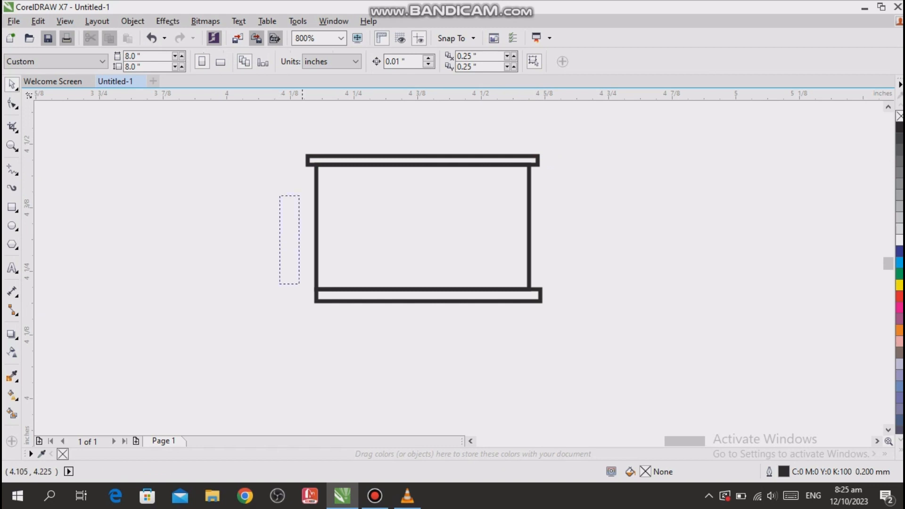
- Draw a window rectangle about 0.141 by 0.086 in inside the frame, near its upper-left corner
left_click_drag(300, 195, 190, 101)
left_click(12, 146)
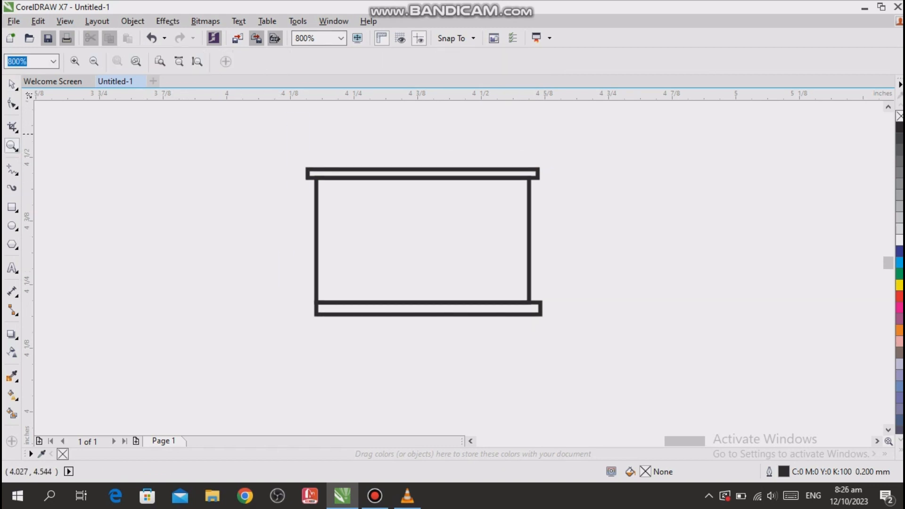
left_click_drag(243, 133, 627, 367)
left_click(12, 207)
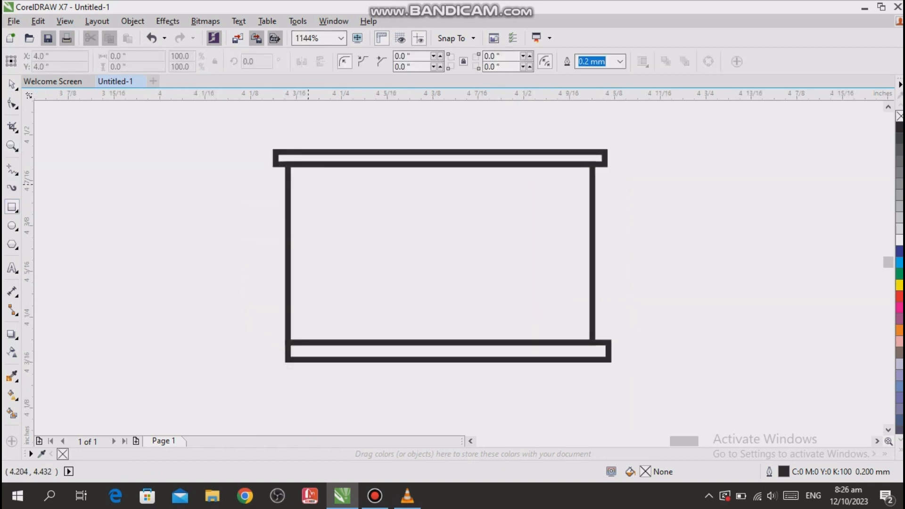
left_click_drag(307, 184, 410, 248)
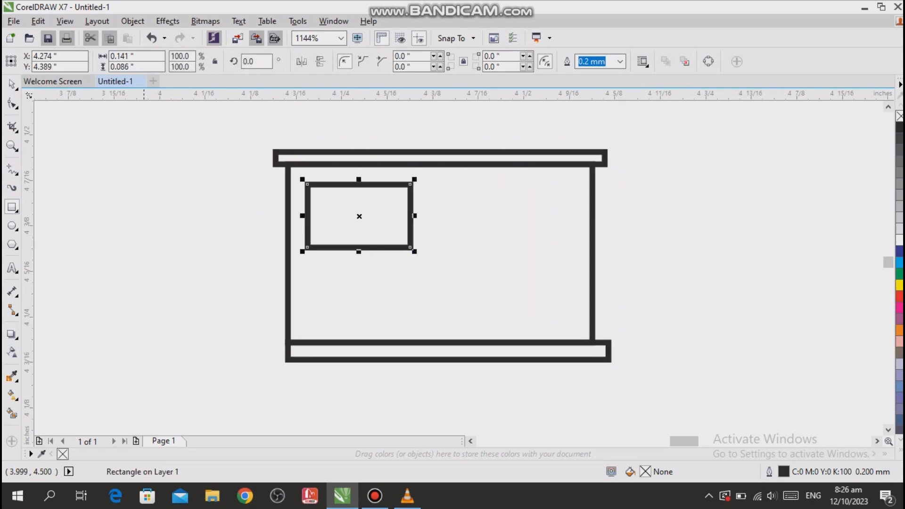
key("space")
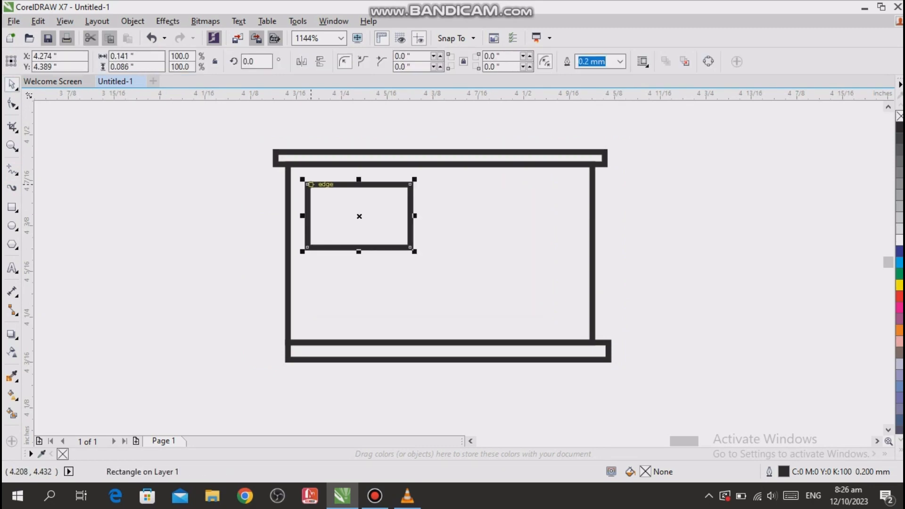
- Apply rounded outline corners to the window rectangle and to the shapes of the frame
key("F12")
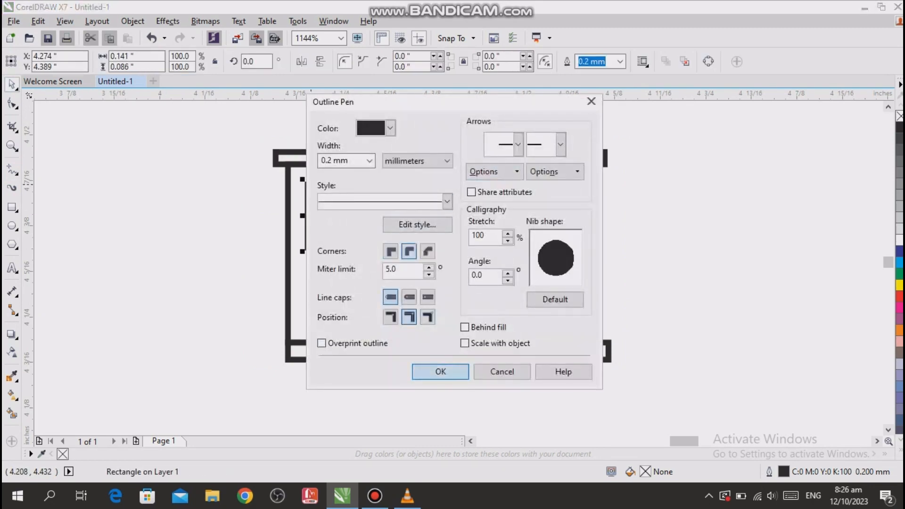
key("Return")
left_click(677, 232)
left_click_drag(247, 127, 652, 383)
key("F12")
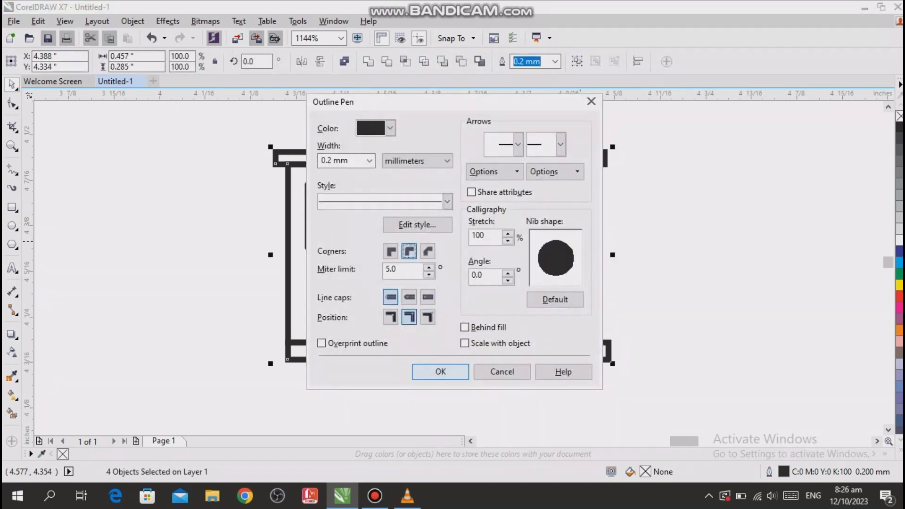
key("Return")
key("Escape")
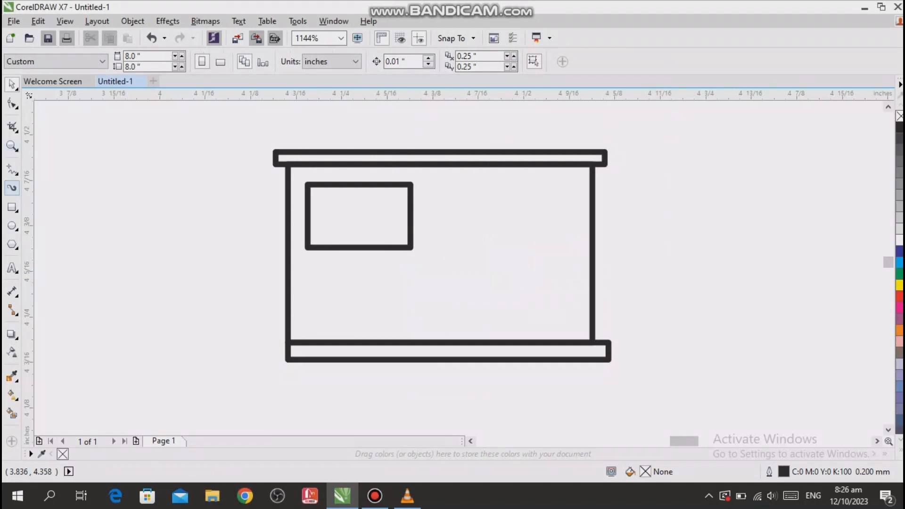
- Draw a horizontal line about 0.081 in long near the frame's upper-right corner
left_click(12, 169)
left_click(500, 189)
left_click(557, 188)
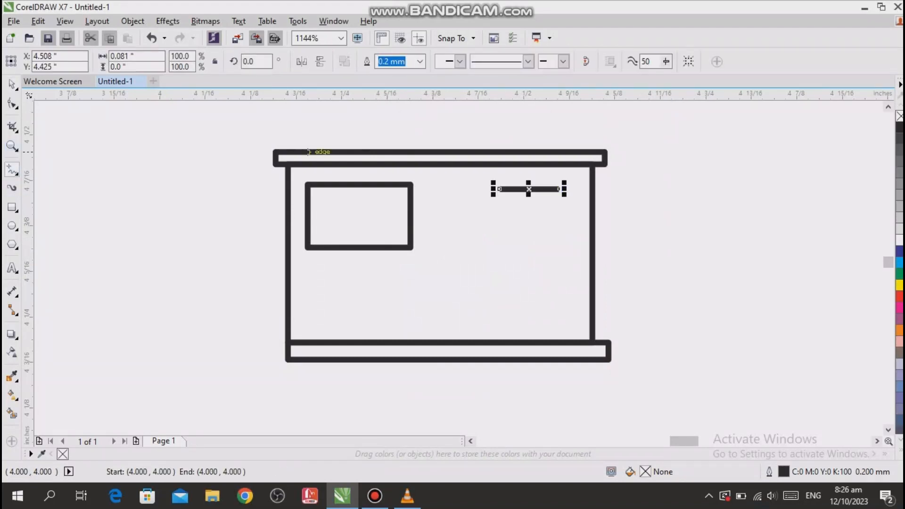
left_click(12, 84)
- Give the short line's outline rounded corners and round line caps
key("F12")
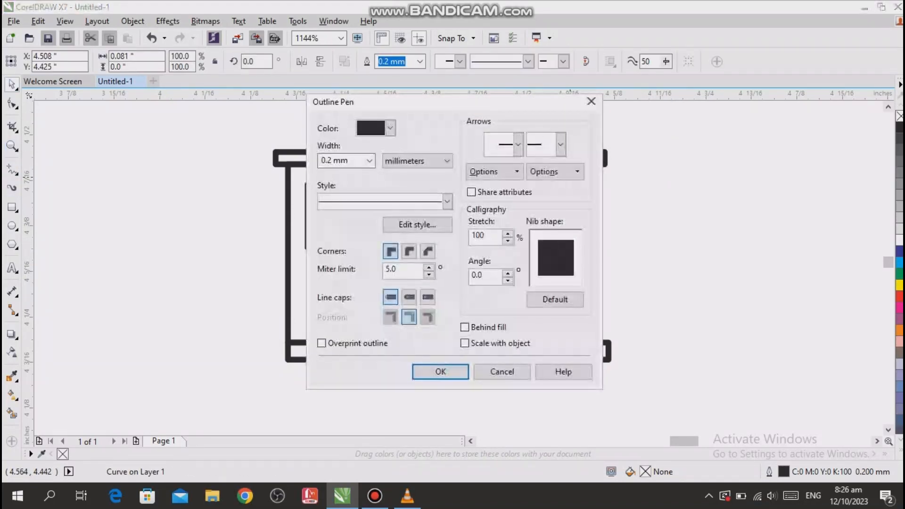
left_click(409, 252)
left_click(409, 297)
left_click(441, 372)
left_click(631, 311)
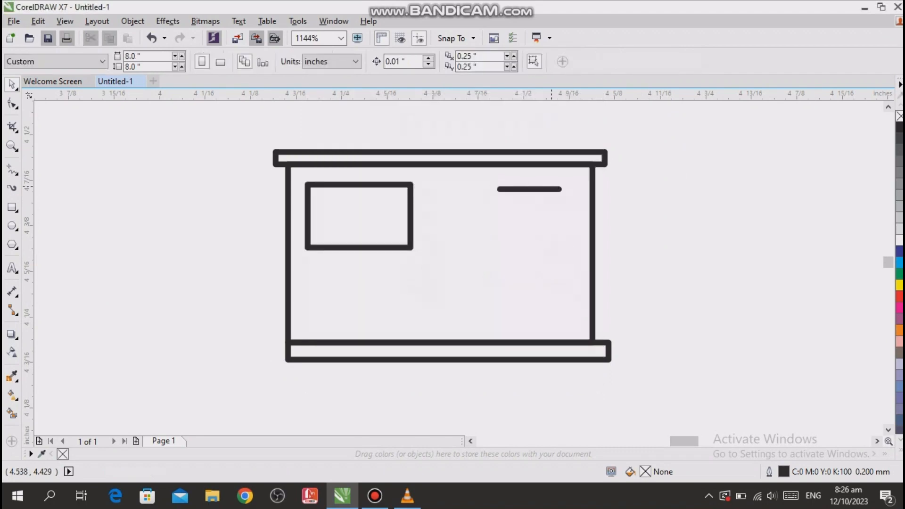
- Place a copy of the short horizontal line directly below the original
scroll(553, 184, "up", 2)
left_click(516, 206)
left_click_drag(496, 205, 492, 243)
right_click(491, 243)
- Lengthen the upper line toward the left to about 0.094 in
left_click(338, 206)
left_click_drag(313, 205, 292, 205)
key("ctrl+z")
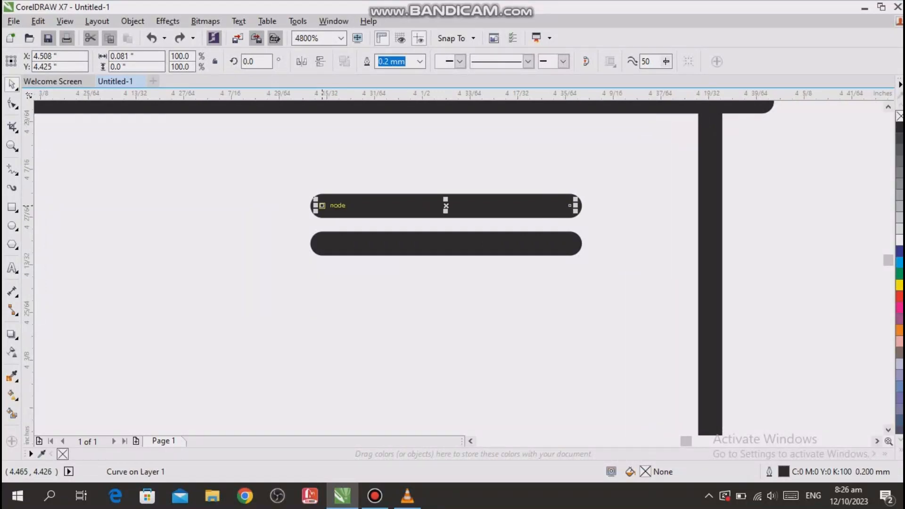
left_click_drag(290, 199, 282, 199)
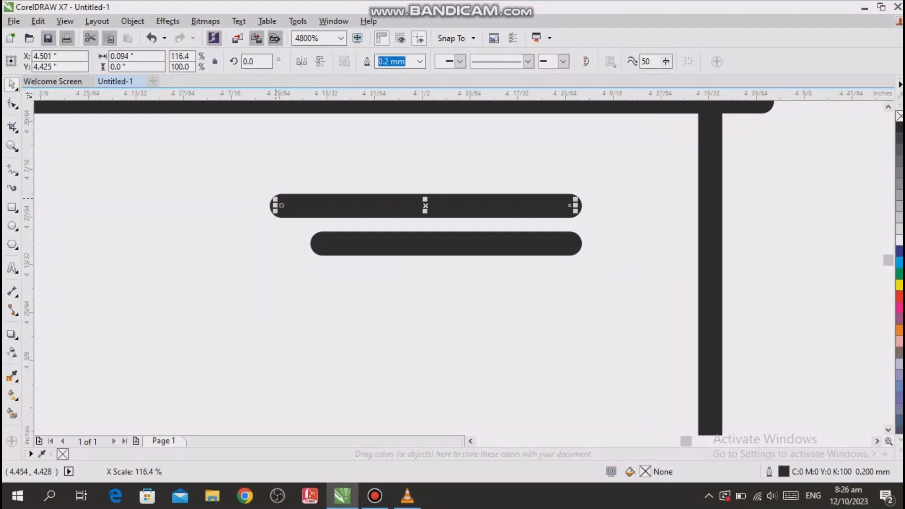
- Copy the second line below itself and shorten the copy from its left end to about 0.073 in
left_click(438, 245)
left_click_drag(446, 250, 438, 321)
right_click(438, 321)
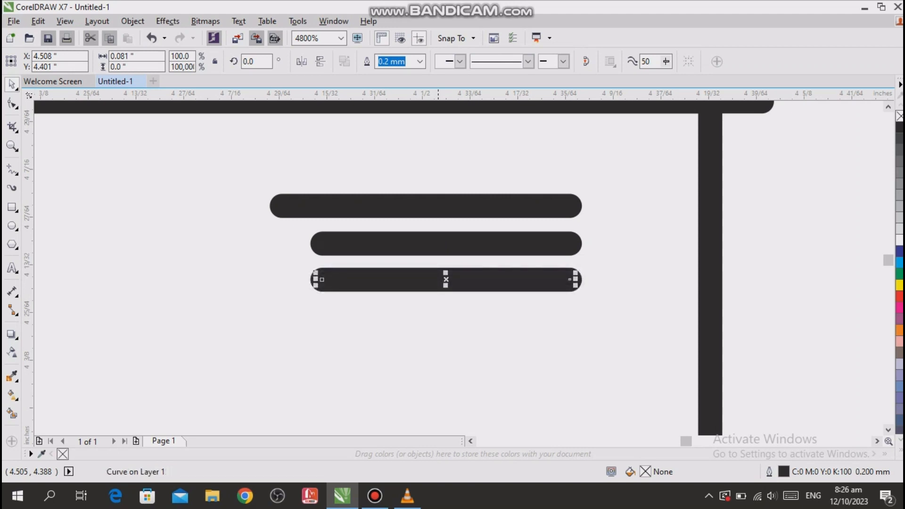
left_click_drag(315, 279, 340, 279)
- Copy the third line below itself and shorten the copy from its left end to about 0.066 in
left_click_drag(459, 280, 460, 318)
right_click(460, 318)
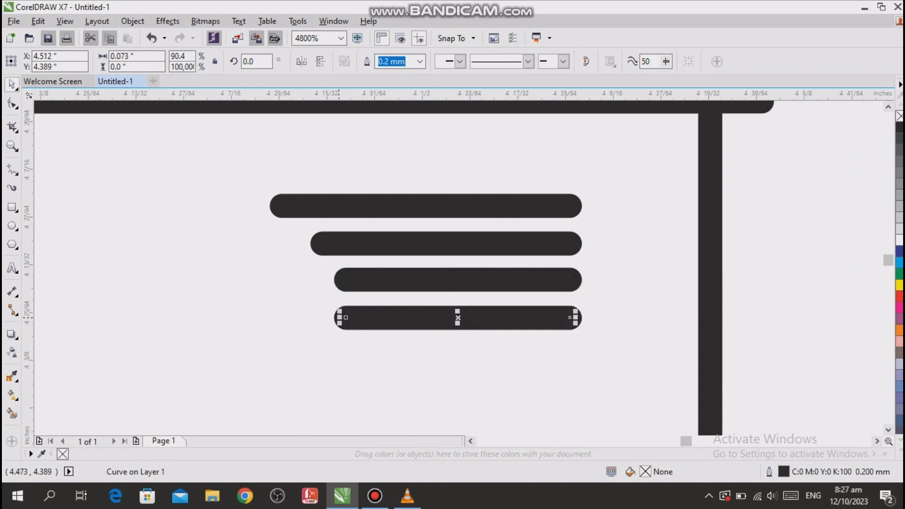
left_click_drag(338, 317, 362, 318)
- Set the outline width of all four vent lines to 0.1 mm
scroll(401, 185, "down", 2)
left_click(514, 181)
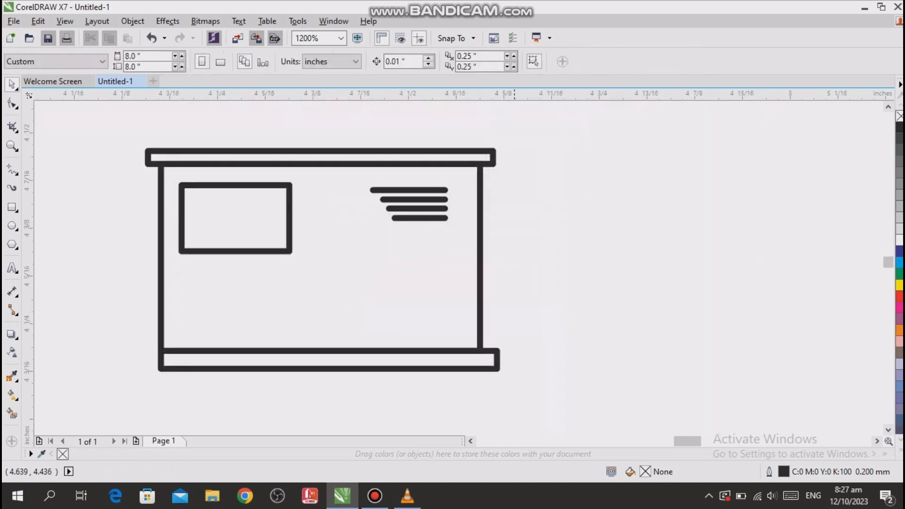
left_click_drag(514, 182, 365, 247)
left_click(556, 61)
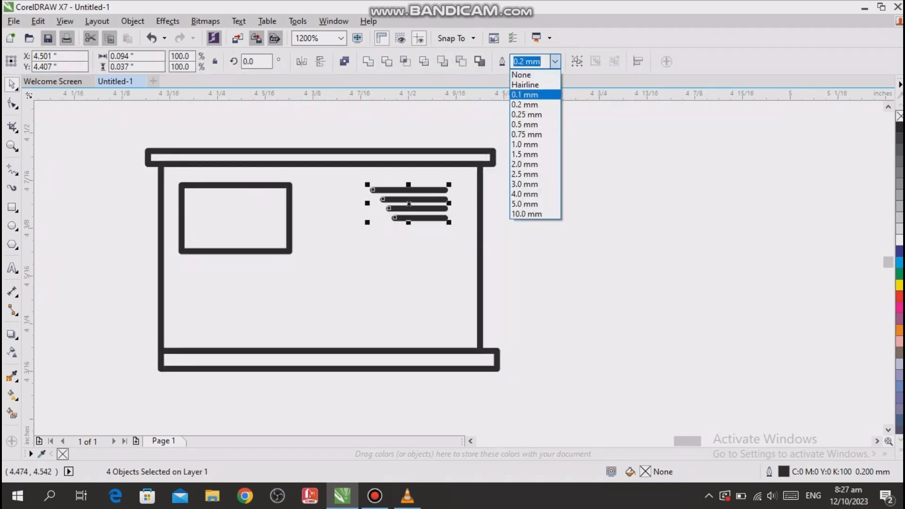
left_click(537, 95)
left_click(553, 116)
left_click_drag(553, 117, 605, 137)
- Move the lower three vent lines upward so that the four lines are closely and evenly spaced
scroll(476, 190, "up", 2)
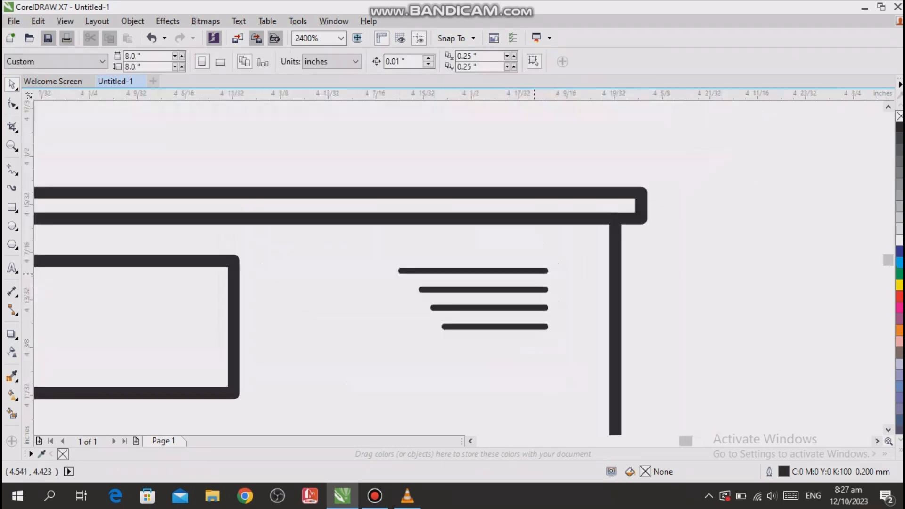
left_click(502, 305)
left_click_drag(501, 305, 502, 292)
left_click(503, 341)
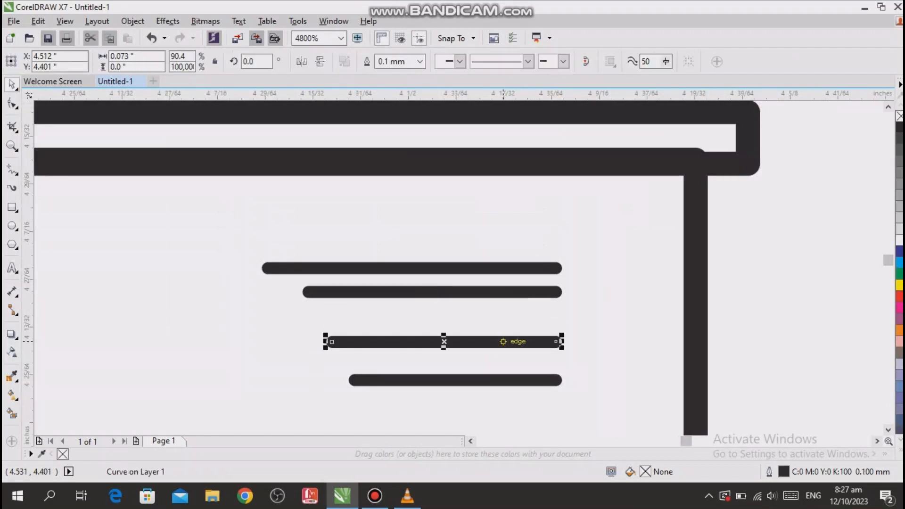
key("ctrl+z")
left_click_drag(510, 340, 507, 315)
left_click(503, 382)
left_click_drag(504, 384, 503, 344)
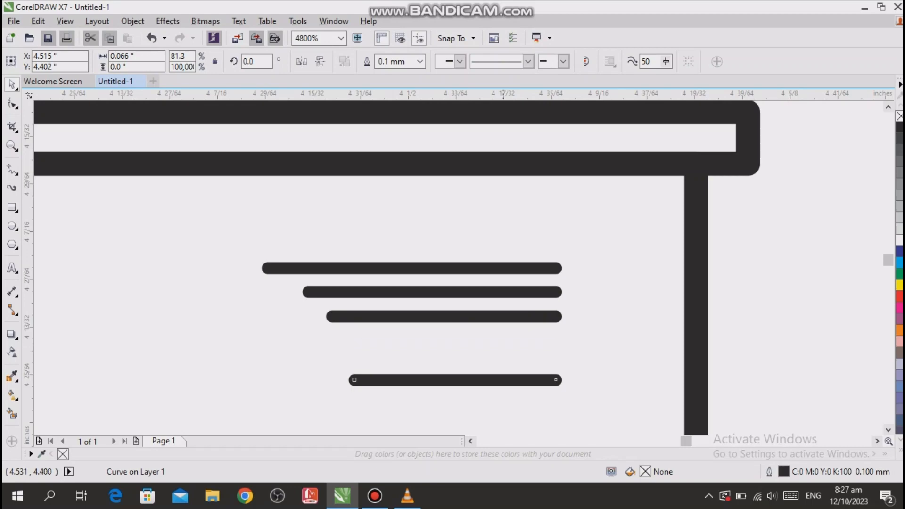
- Move the four vent lines together closer to the upper-right corner of the body
scroll(508, 341, "down", 2)
left_click(588, 311)
left_click_drag(523, 286, 439, 302)
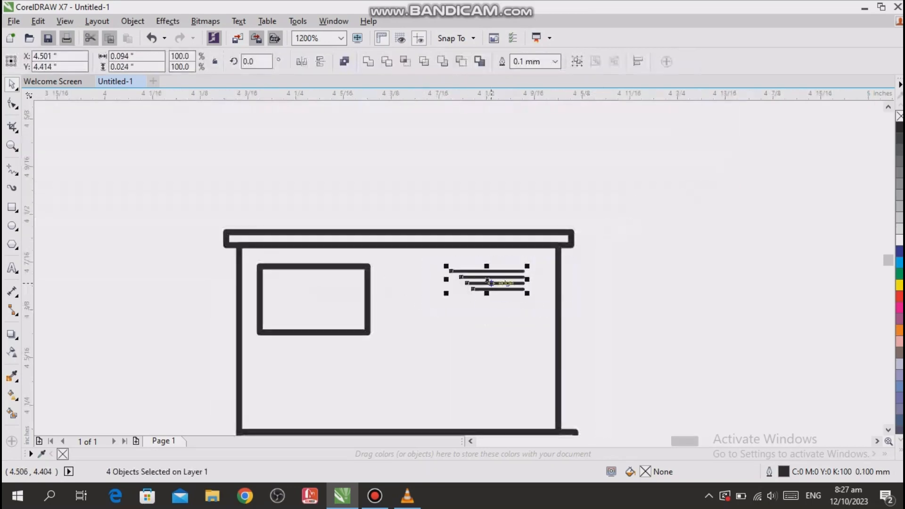
left_click_drag(492, 278, 514, 268)
left_click_drag(467, 283, 504, 284)
left_click(616, 284)
scroll(655, 384, "down", 5)
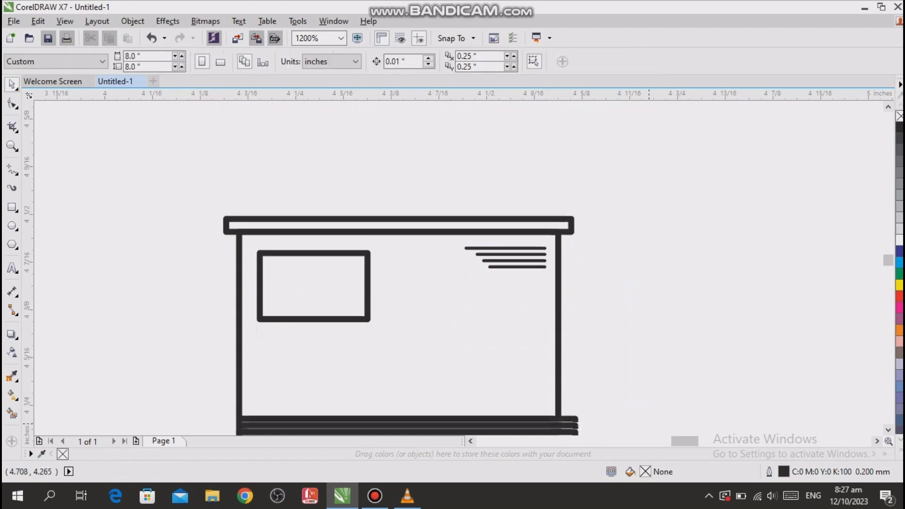
- Draw a rectangle about 0.04 by 0.011 in outward from the body's upper-left corner and round its outer corners to 0.005 in
scroll(664, 426, "down", 1)
left_click(12, 208)
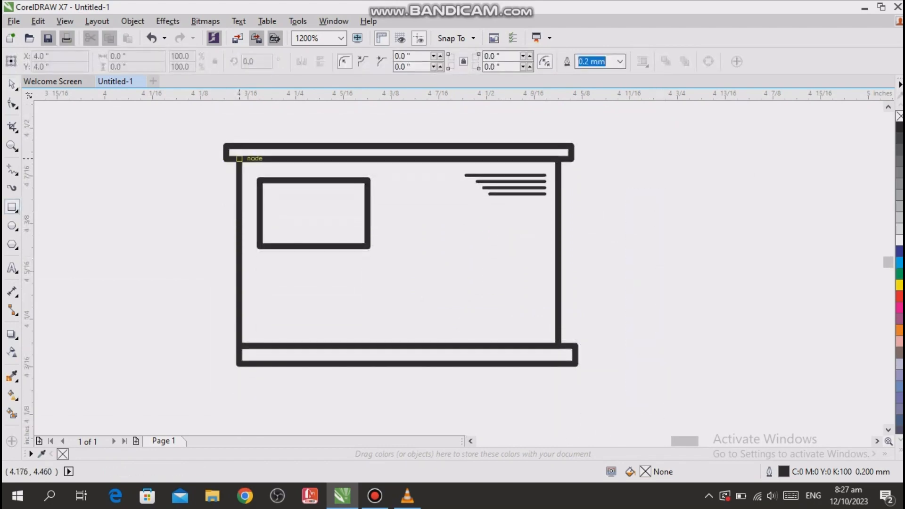
left_click_drag(239, 159, 208, 167)
left_click(12, 103)
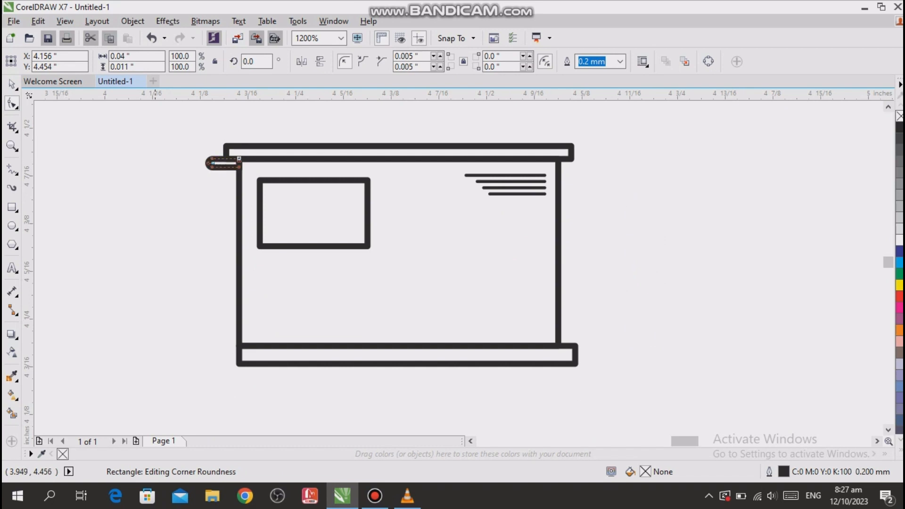
- Convert the small rounded rectangle to curves and pull its lower inner node down the wall to form a slanted handle
scroll(234, 157, "up", 2)
key("ctrl+q")
left_click_drag(252, 195, 252, 256)
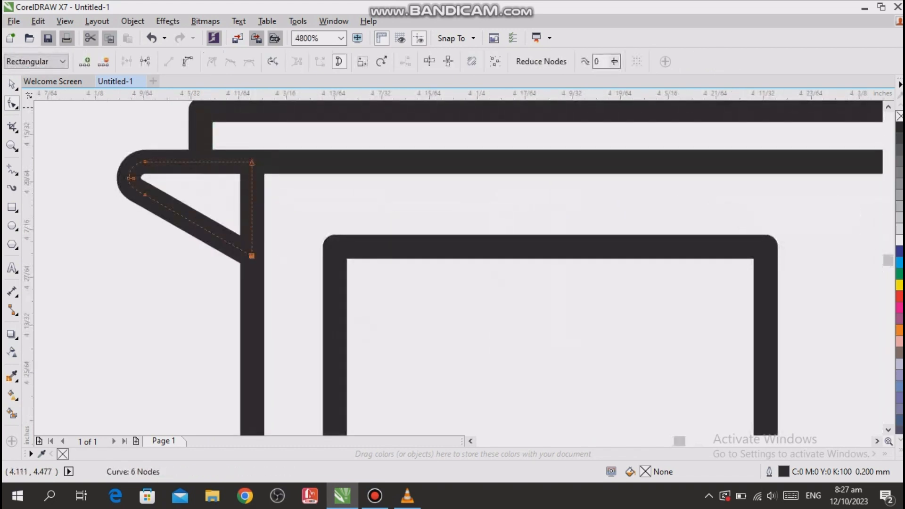
left_click(12, 84)
scroll(83, 188, "down", 2)
left_click(67, 220)
- Draw a rectangle about 0.014 by 0.037 in under the base's left end and round its lower corners to 0.007 in
scroll(67, 221, "left", 3)
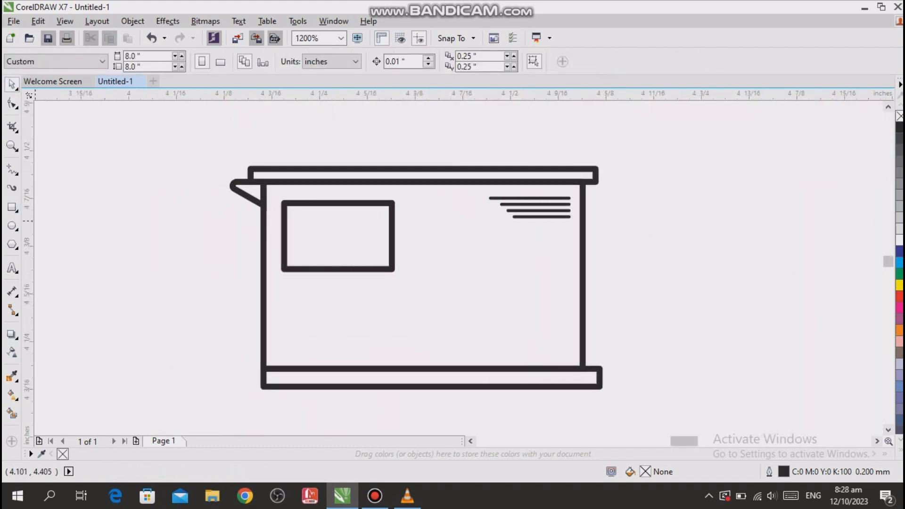
left_click(11, 207)
mouse_move(284, 386)
left_mouse_down()
mouse_move(309, 387)
mouse_move(289, 377)
left_mouse_up()
scroll(309, 387, "down", 1)
key("F10")
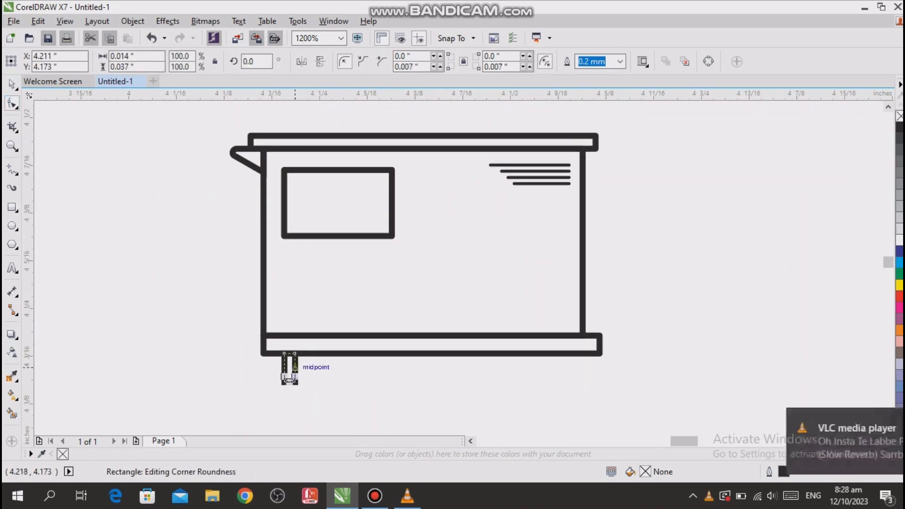
key("Right")
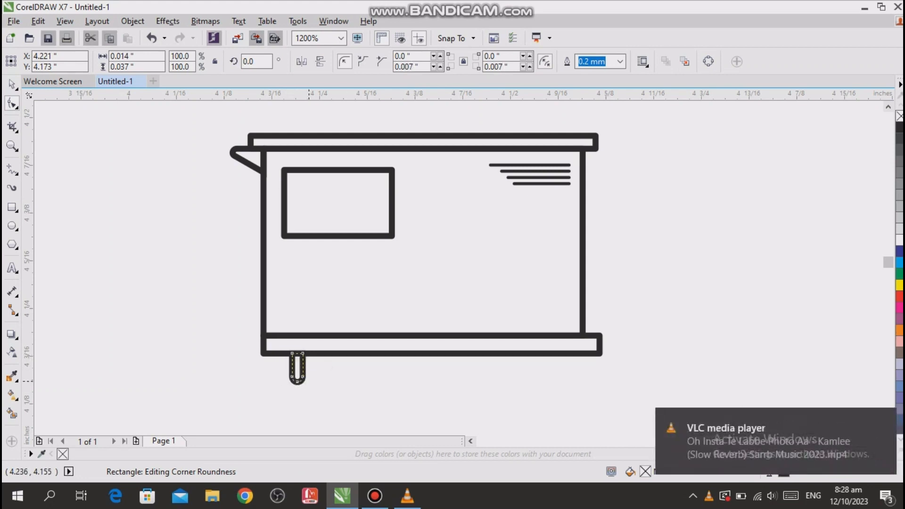
key("Left")
- Convert the small leg to curves and spread its upper nodes apart to form a V-shaped wheel bracket
key("ctrl+q")
left_click(295, 353)
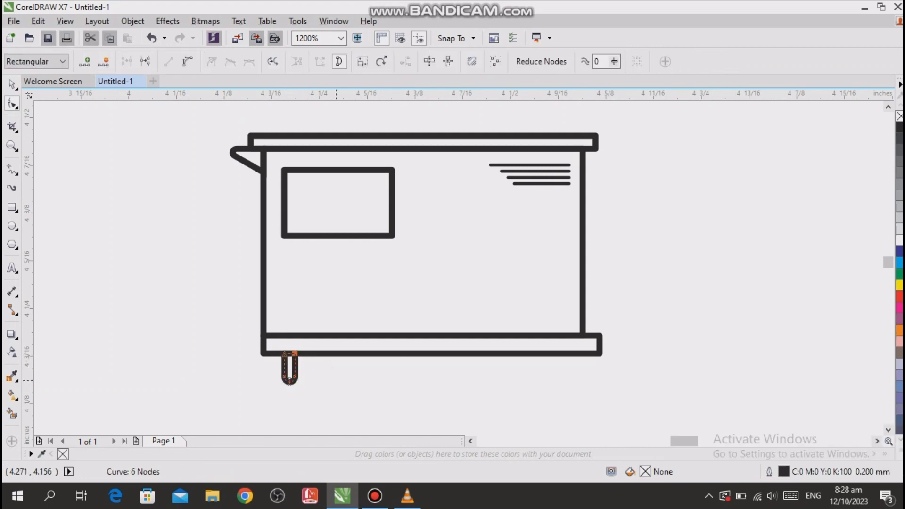
key("Right")
left_click(12, 84)
left_click_drag(254, 129, 186, 319)
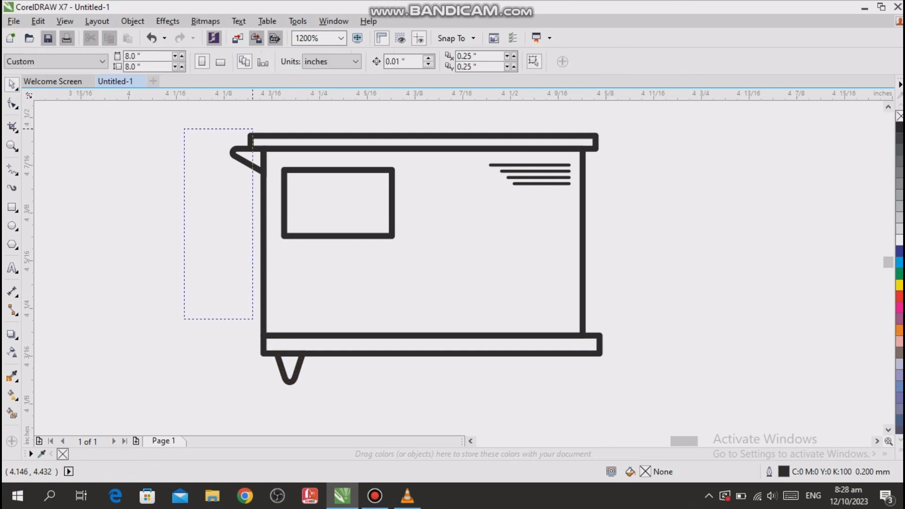
- Draw a wheel circle about 0.043 in across over the bracket's tip and set its outline width to 0.1 mm
scroll(184, 316, "up", 1)
scroll(128, 321, "right", 1)
scroll(398, 269, "down", 1)
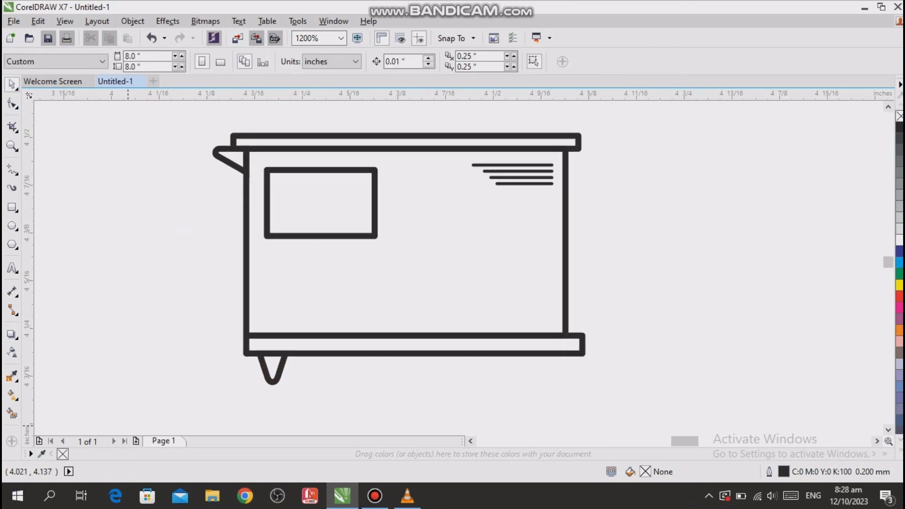
key("F7")
mouse_move(255, 361)
left_mouse_down()
mouse_move(293, 384)
mouse_move(287, 393)
left_mouse_up()
left_click(544, 61)
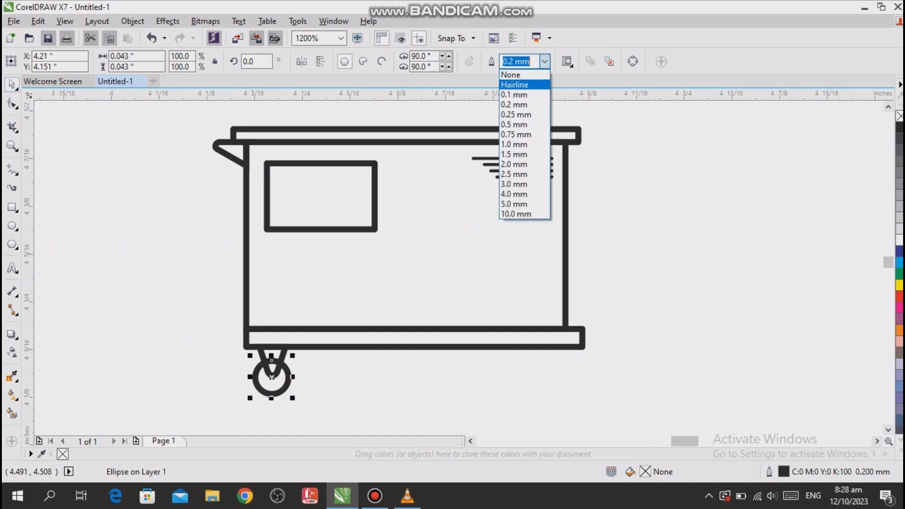
left_click(521, 92)
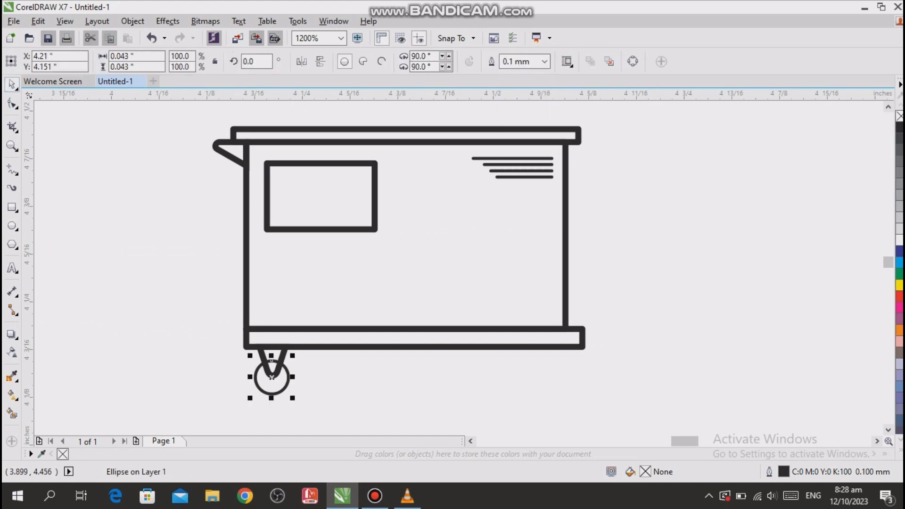
- Remove the wheel circle's upper arc between the legs of the V-shaped bracket
left_click(12, 127)
left_click(52, 174)
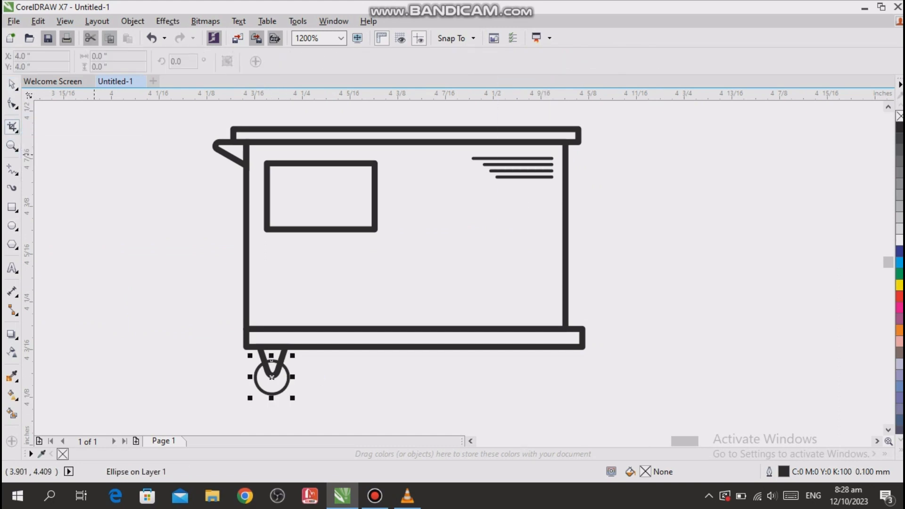
scroll(278, 359, "up", 2)
scroll(280, 357, "up", 1)
left_click(257, 368)
scroll(264, 321, "down", 2)
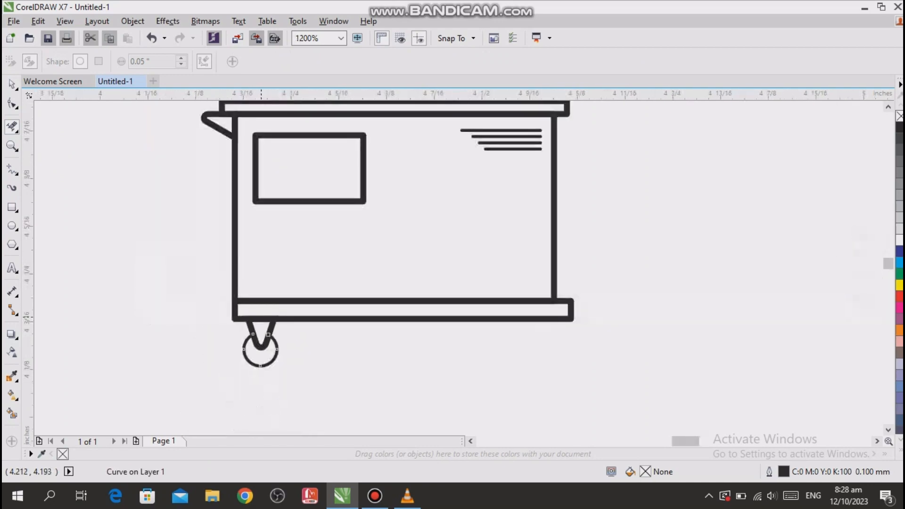
- Draw a small circle about 0.006 in across, move it between the legs of the V-shaped caster bracket and resize it there
key("F7")
left_click(94, 252)
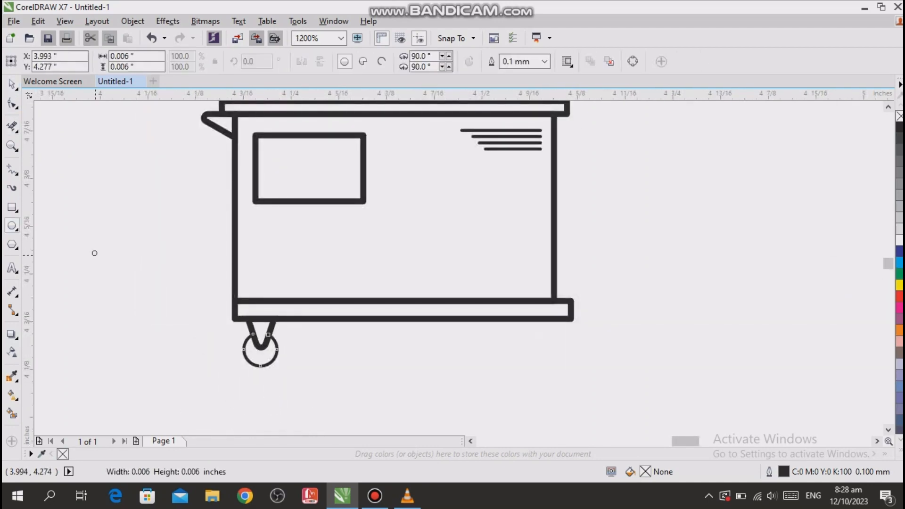
left_click(12, 85)
left_click(168, 330)
left_click_drag(96, 251, 261, 334)
scroll(261, 334, "up", 2)
scroll(260, 332, "up", 2)
left_click_drag(274, 368, 242, 320)
scroll(255, 355, "up", 2)
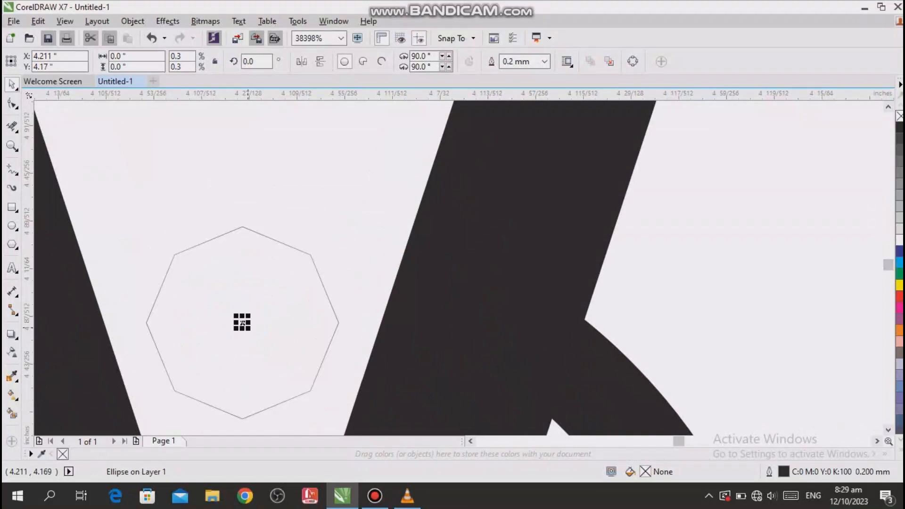
- Set the outline width of the small bolt circle inside the caster bracket to 0.1 mm
left_click(544, 61)
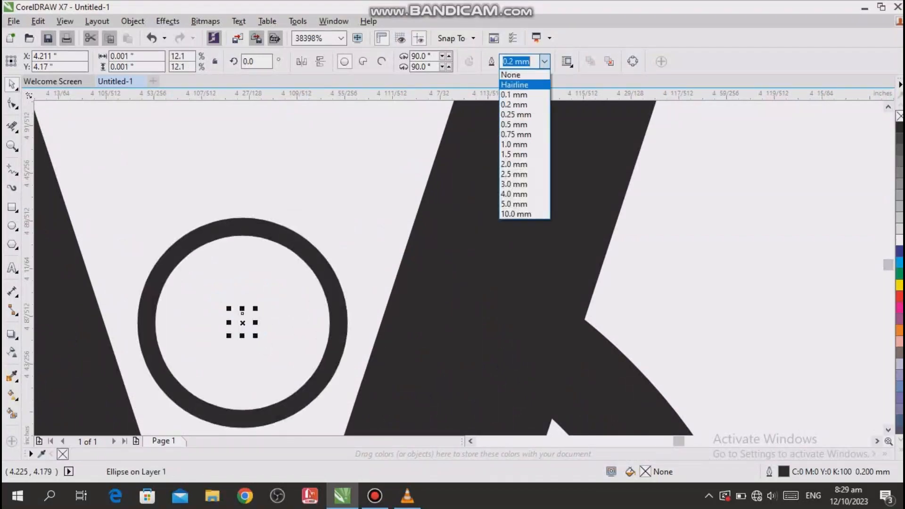
left_click(514, 95)
scroll(456, 166, "down", 3)
left_click(487, 291)
scroll(487, 291, "down", 1)
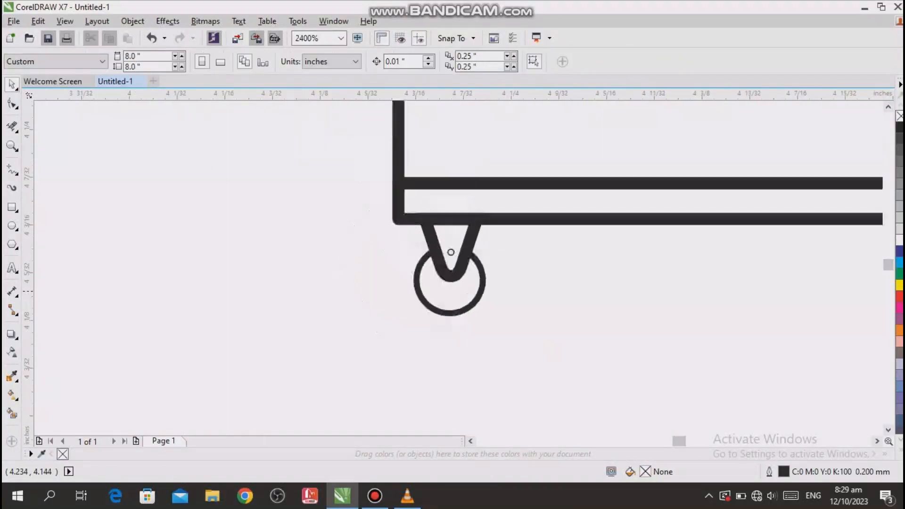
- Draw a horizontal ground line about 0.554 in long from the caster wheel's lowest point and shift it left past the wheel
scroll(370, 183, "up", 1)
scroll(349, 189, "down", 1)
scroll(330, 184, "up", 7)
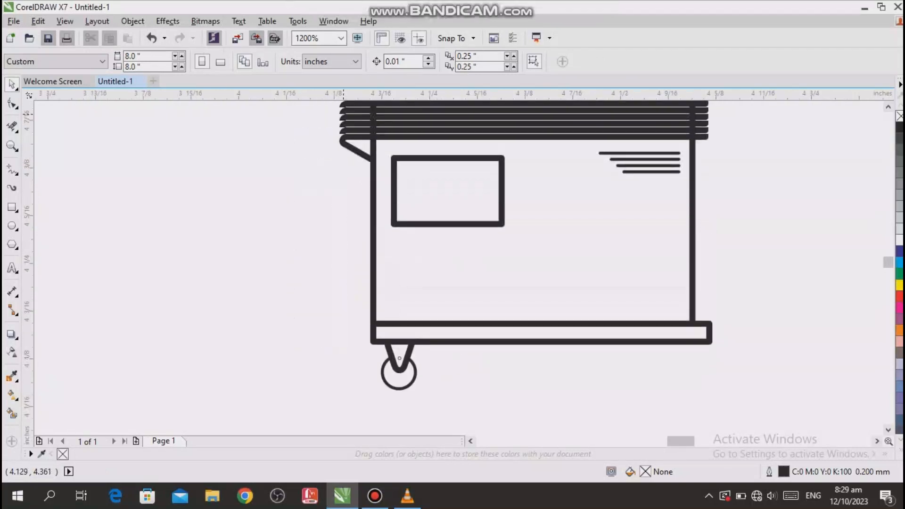
scroll(367, 254, "up", 2)
scroll(367, 254, "right", 2)
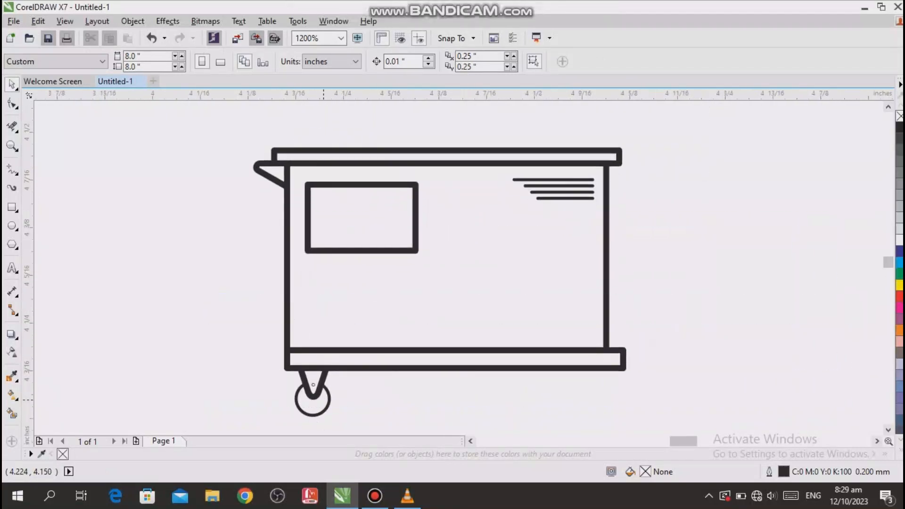
scroll(325, 264, "down", 1)
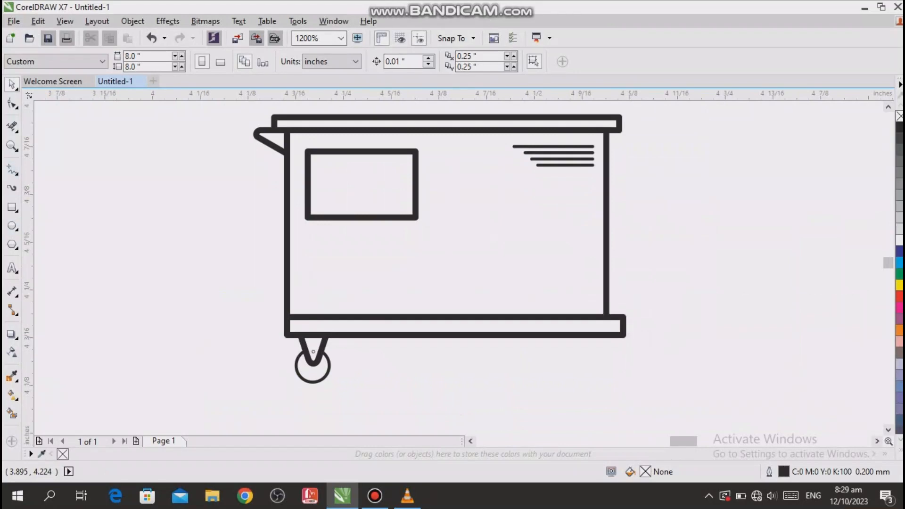
key("F5")
left_click(313, 382)
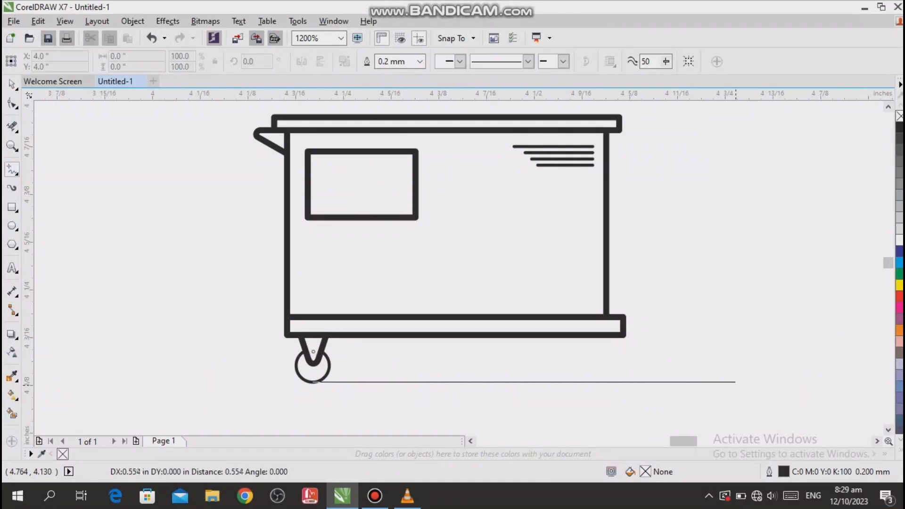
left_click(735, 382)
key("Left")
key("Left")
key("Left")
key("Left")
key("Left")
left_click(12, 85)
left_click(74, 189)
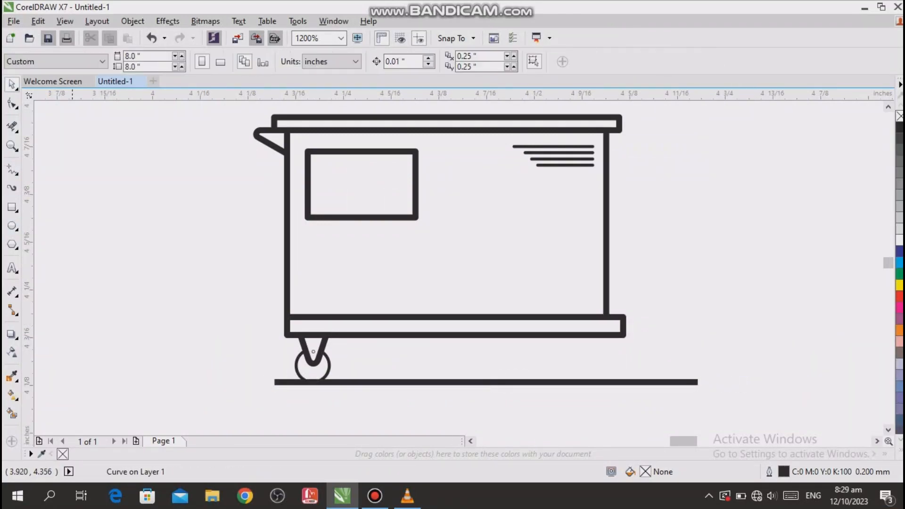
- Draw a large wheel circle on the ground line near the cart's right end, enlarged to about 0.208 in and nudged slightly left
left_click(11, 226)
left_click_drag(458, 244, 565, 382)
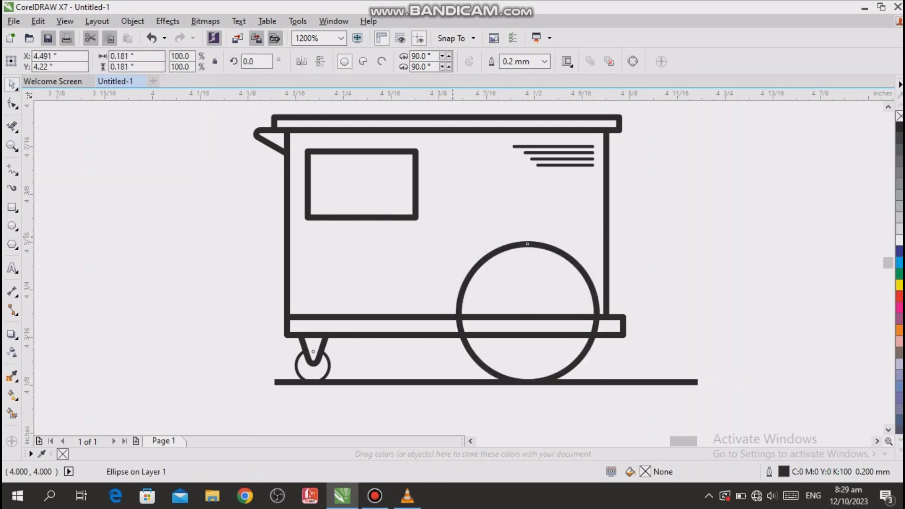
left_click_drag(452, 237, 431, 215)
left_click(674, 288)
left_click(595, 311)
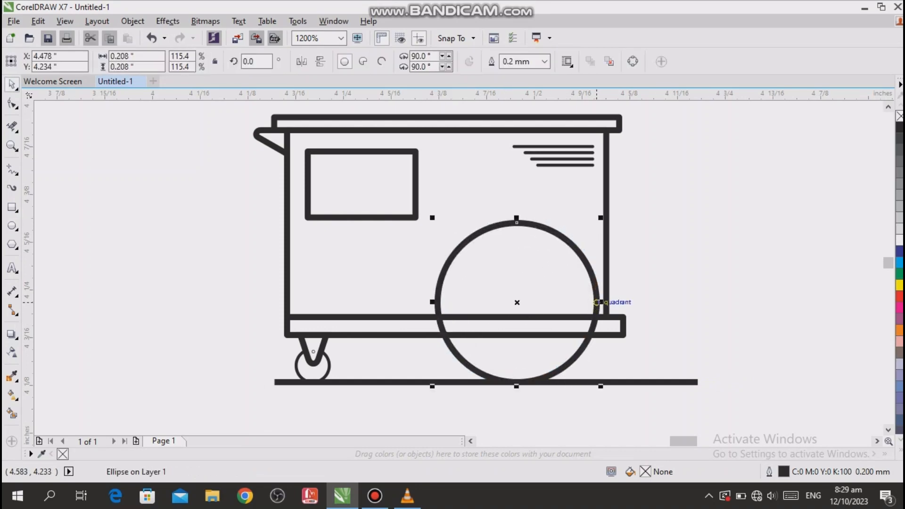
key("Left")
key("Escape")
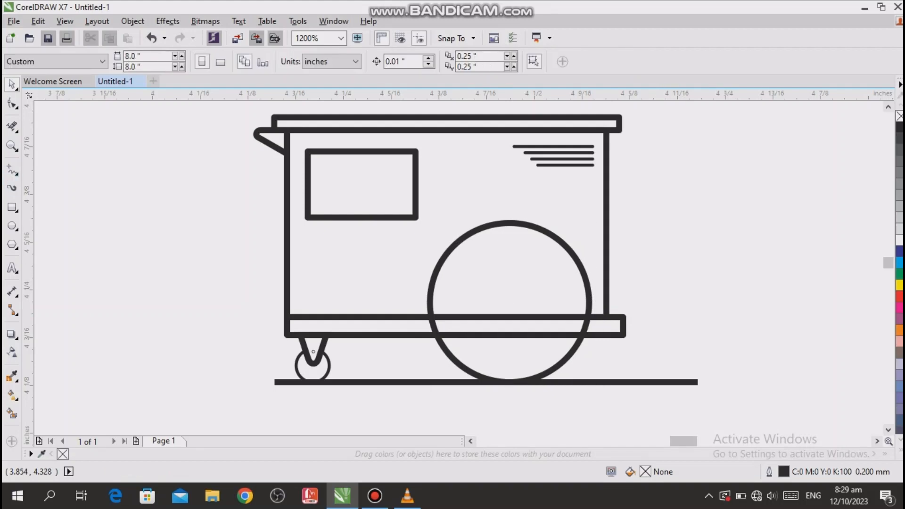
- Remove the segments of the cart's base lines that cross the inside of the large wheel
left_click(12, 127)
left_click_drag(496, 295, 510, 352)
left_click(12, 84)
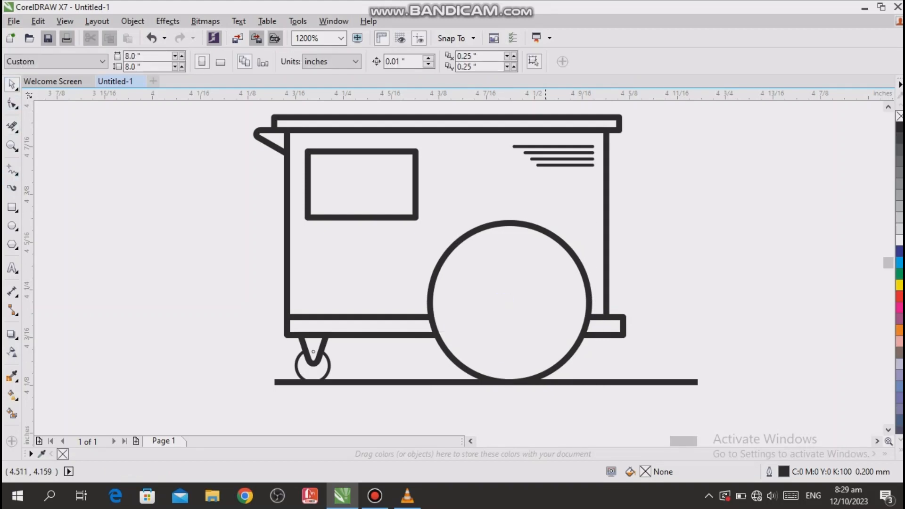
- Add concentric scaled-down copies of the large wheel circle for the rim, the hub and an intermediate ring about 0.098 in across
left_click(576, 343)
left_click_drag(593, 387, 572, 354)
right_click(572, 353)
scroll(571, 354, "up", 1)
left_click_drag(583, 393, 511, 319)
right_click(564, 373)
right_click(511, 319)
left_click(557, 315)
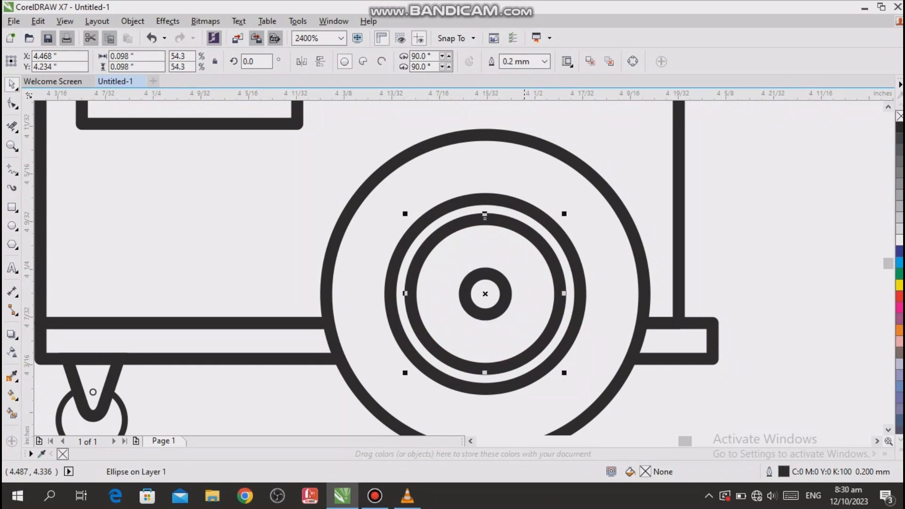
- Turn the intermediate wheel ring into an arc with a starting angle of 163° and an ending angle of 270°
left_click(381, 61)
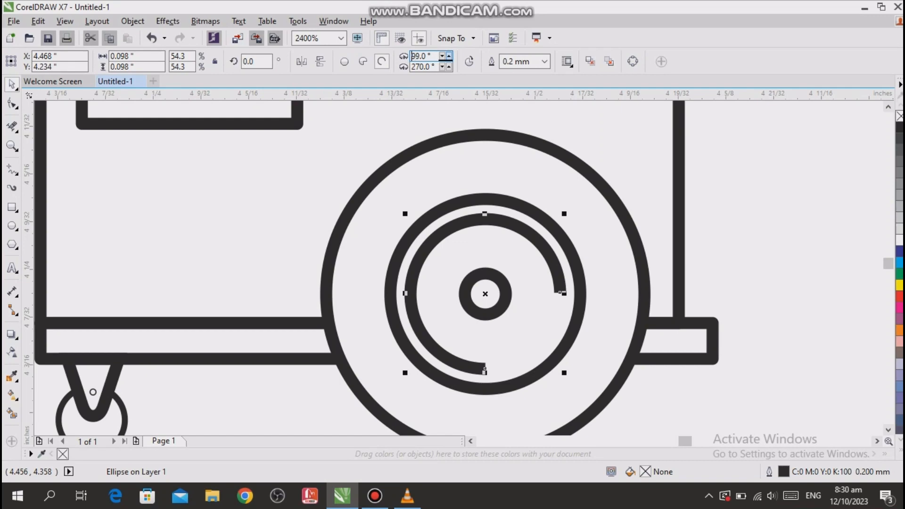
left_click(448, 56)
left_click(448, 56)
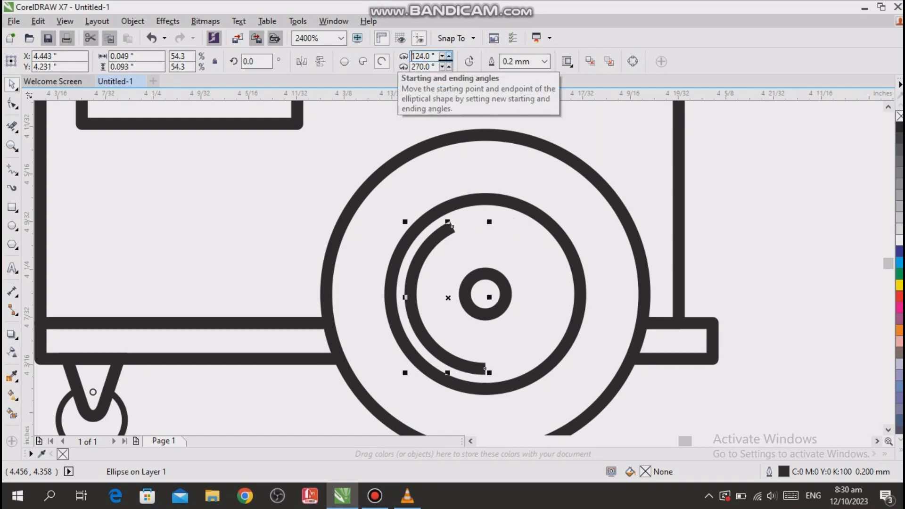
left_click(449, 56)
left_click(448, 56)
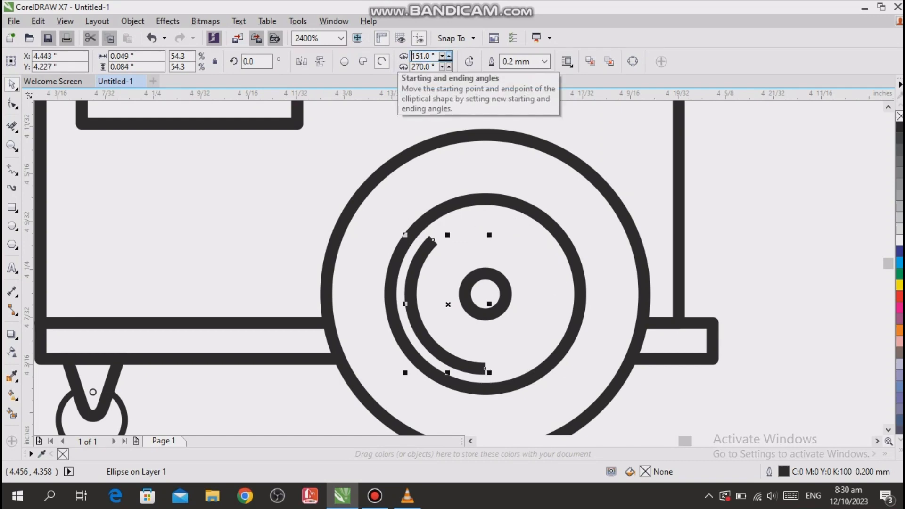
left_click(449, 56)
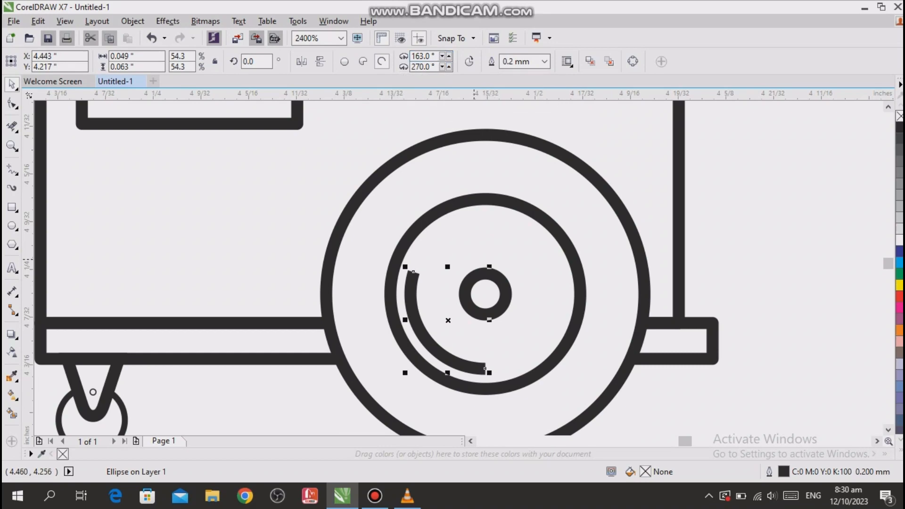
- Give the wheel arc's outline rounded corners and rounded line caps
key("F12")
left_click(408, 296)
left_click(434, 371)
left_click(426, 339)
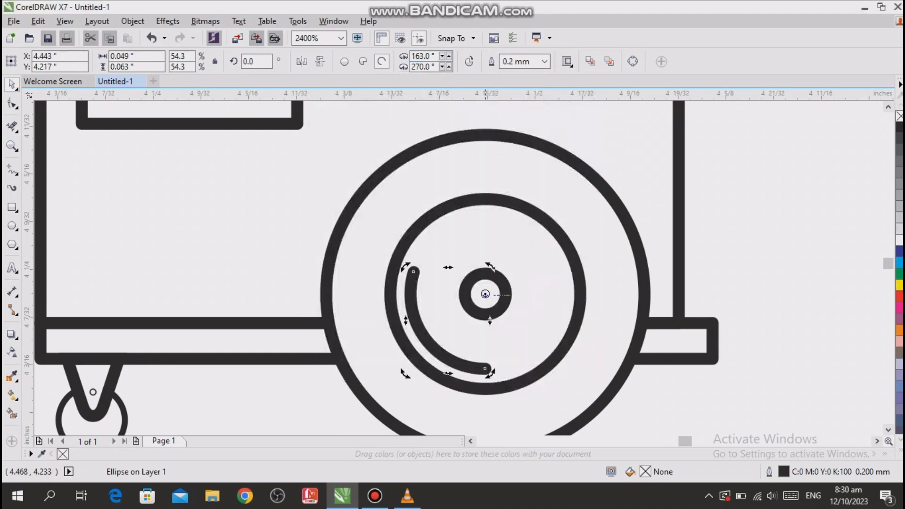
- Add a copy of the arc rotated about the hub centre to the opposite side of the wheel
left_click_drag(490, 266, 450, 386)
right_click(450, 386)
scroll(476, 260, "down", 1)
left_click(707, 276)
- Enlarge the small bolt circle inside the caster's V-shaped bracket
scroll(721, 278, "up", 2)
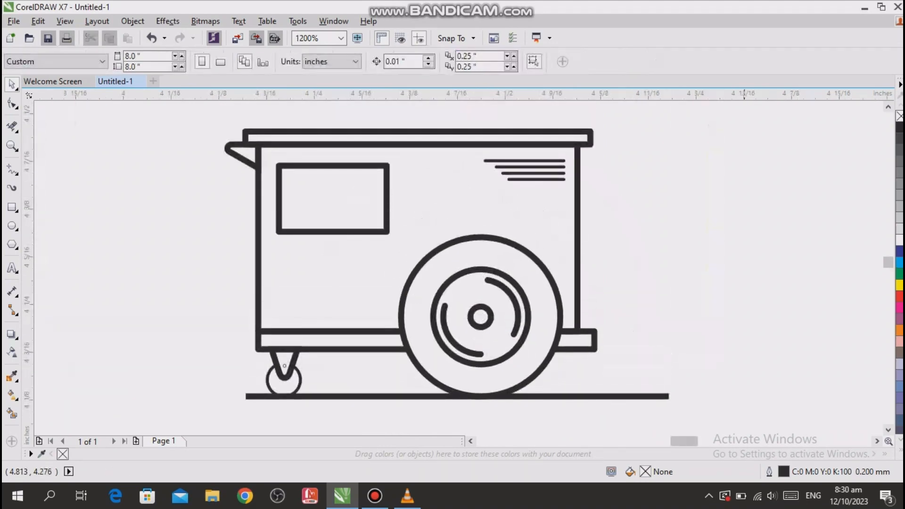
scroll(744, 285, "left", 1)
scroll(147, 286, "up", 1)
left_click_drag(193, 393, 192, 293)
scroll(193, 283, "down", 1)
scroll(319, 365, "up", 2)
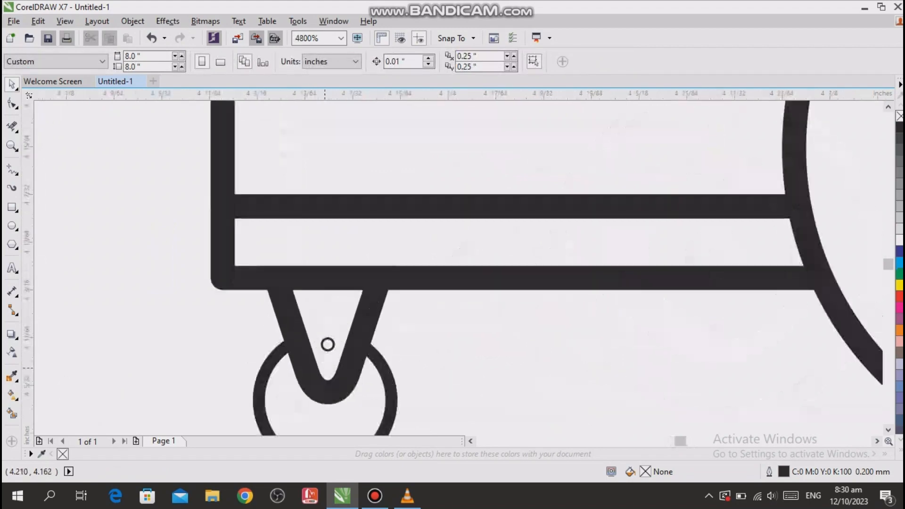
scroll(338, 359, "up", 1)
left_click(323, 339)
left_click_drag(323, 339, 334, 354)
scroll(310, 321, "down", 2)
left_click(431, 402)
scroll(431, 402, "down", 1)
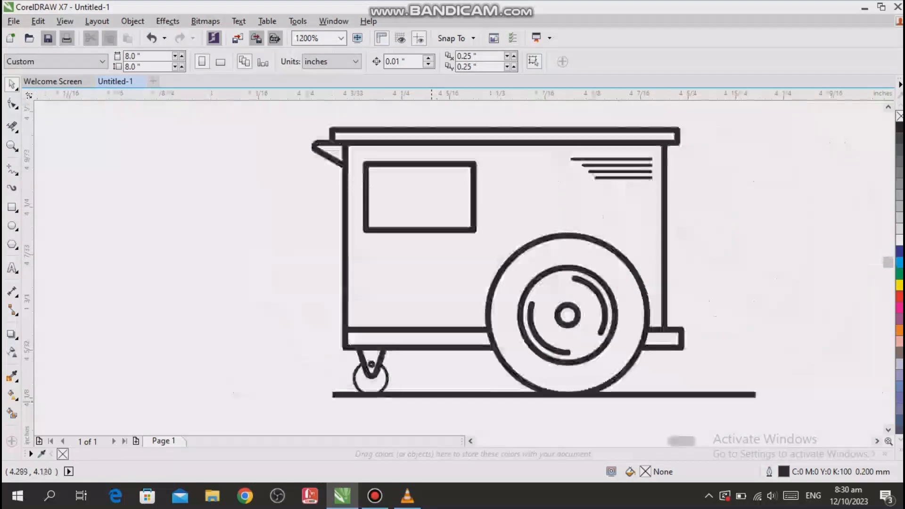
- Draw a bottle body rectangle about 0.033 by 0.053 in on the cart's top and a smaller neck rectangle above it
mouse_move(188, 283)
left_mouse_down()
mouse_move(886, 282)
mouse_move(754, 285)
left_mouse_up()
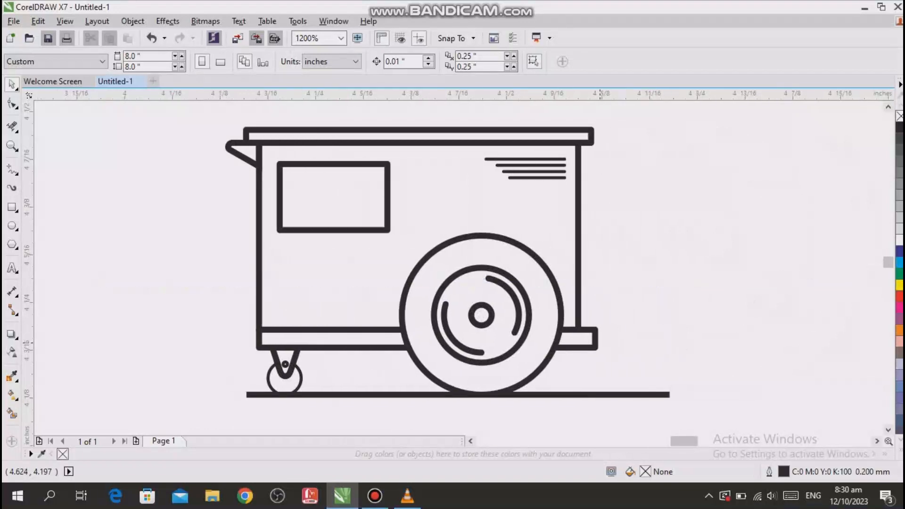
scroll(447, 278, "up", 3)
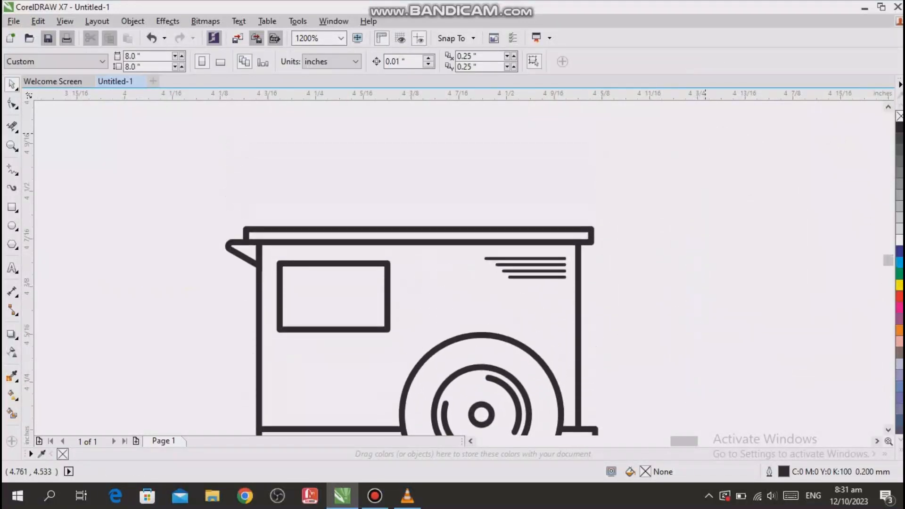
key("F6")
left_click_drag(477, 207, 504, 249)
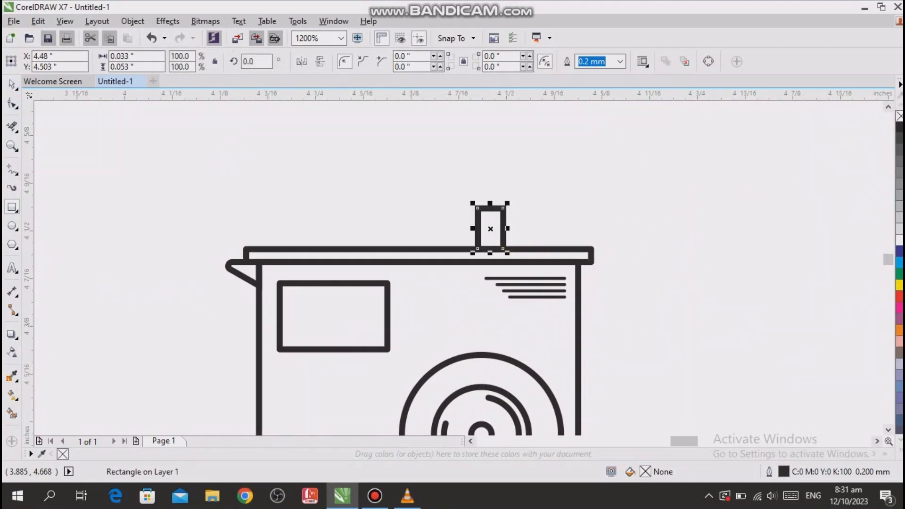
scroll(495, 199, "up", 2)
left_click_drag(504, 233, 477, 209)
left_click(495, 264)
- Give the outlines of the bottle body and neck rectangles rounded corners
left_click(498, 242)
left_click(505, 186, "shift")
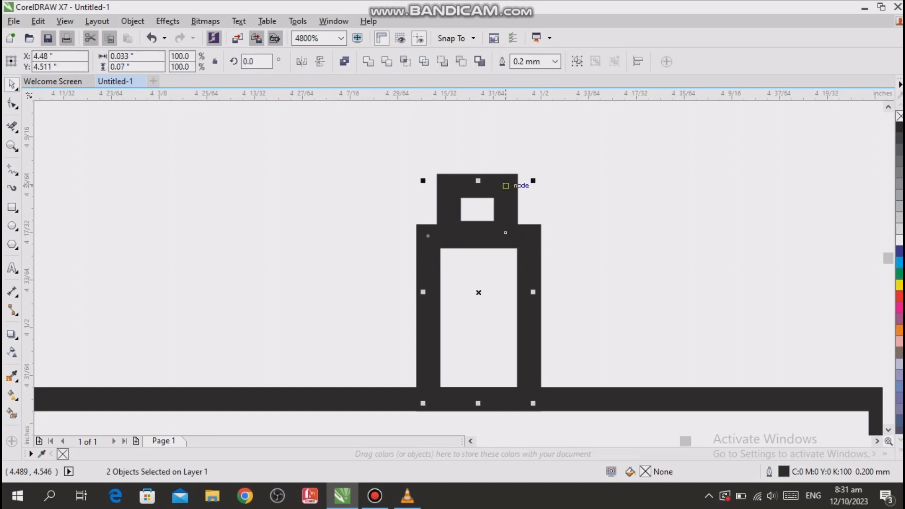
key("F12")
left_click(409, 251)
left_click(408, 298)
left_click(438, 372)
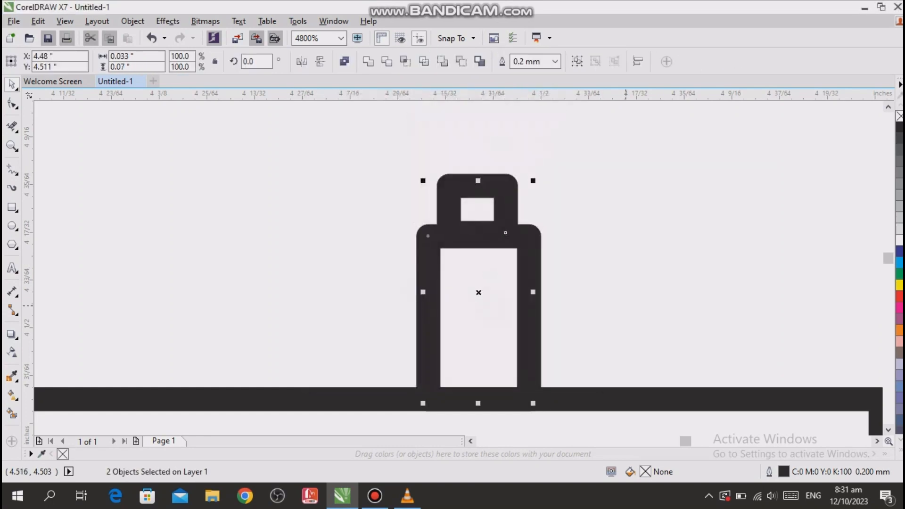
key("Escape")
- Draw a nozzle rectangle about 0.006 by 0.007 in on top of the bottle neck and set its outline width to 0.1 mm
left_click(12, 207)
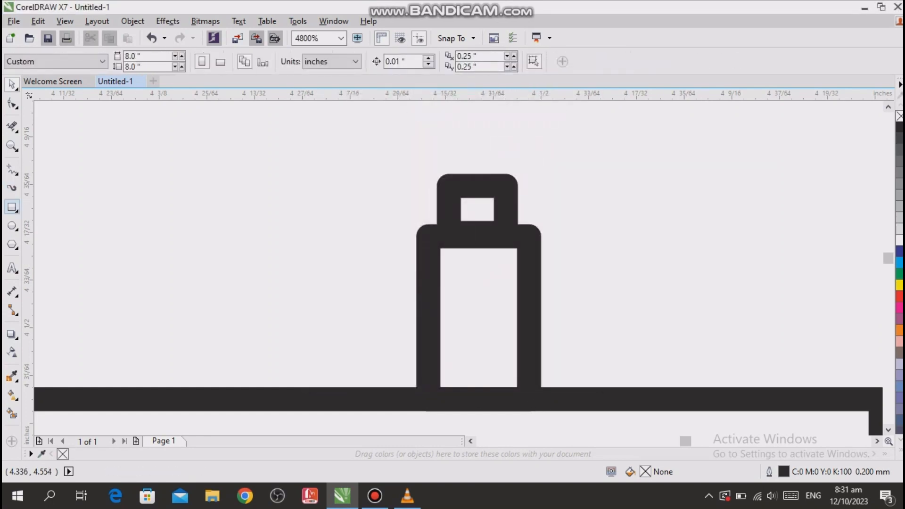
left_click_drag(473, 158, 502, 182)
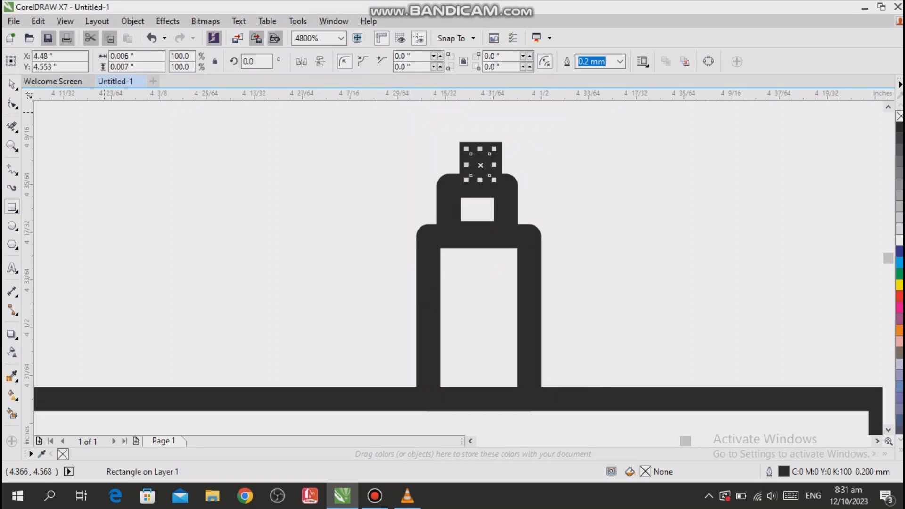
left_click(12, 83)
left_click(620, 61)
left_click(592, 94)
key("Escape")
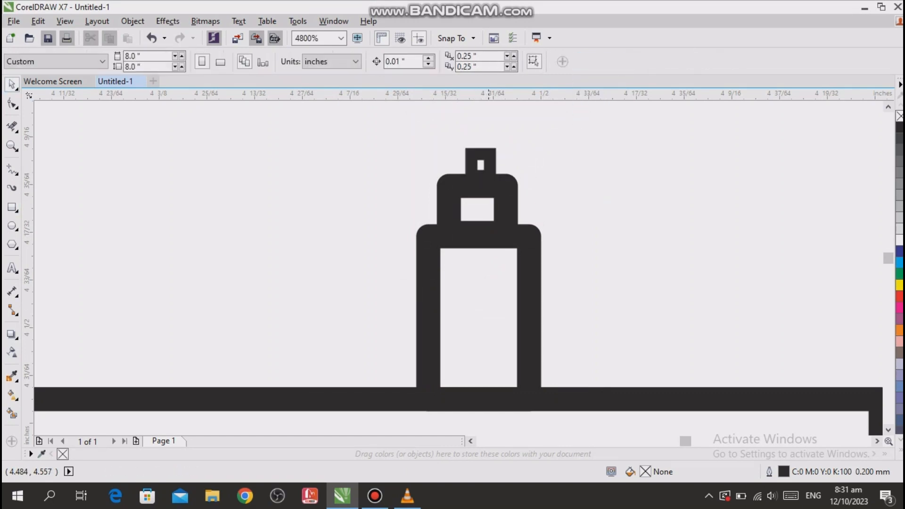
- Round the upper corners of the bottle's nozzle rectangle to 0.002 in
left_click(489, 155)
scroll(491, 156, "up", 1)
left_click_drag(489, 156, 334, 140)
left_click(12, 103)
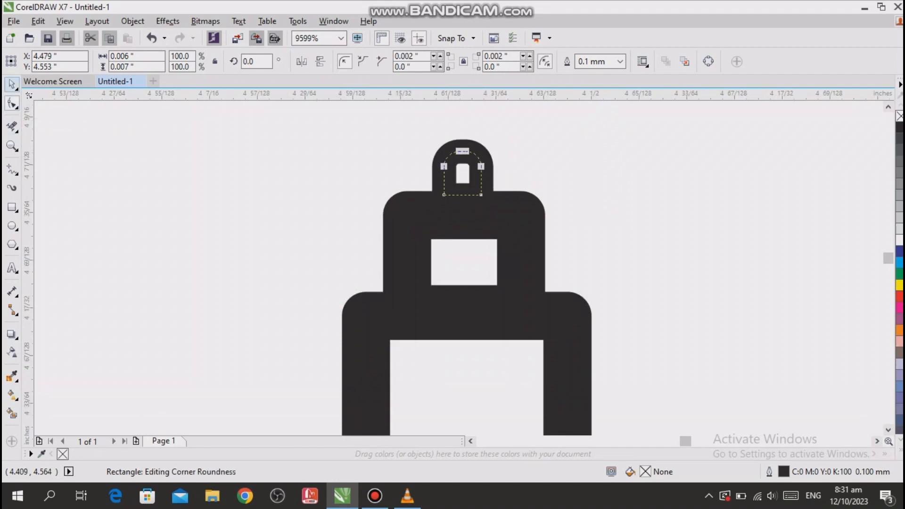
left_click(12, 84)
left_click(273, 164)
scroll(279, 167, "down", 3)
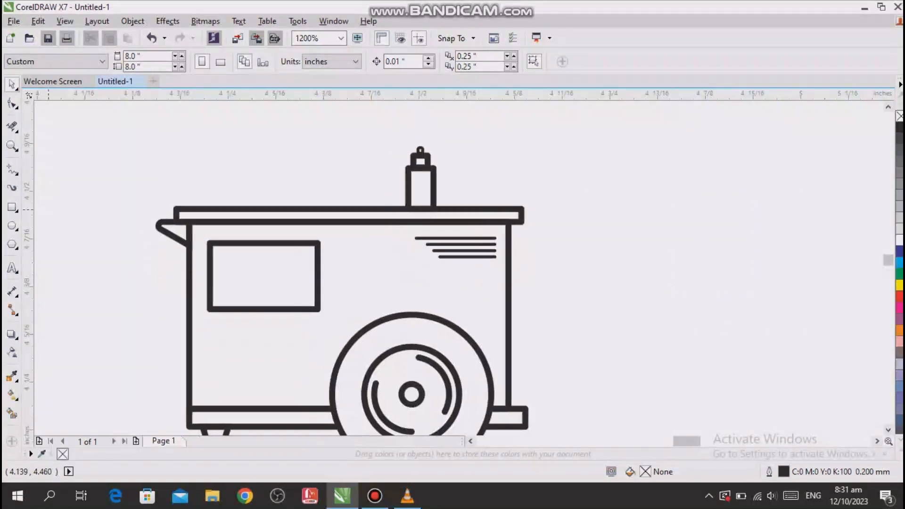
- Group the body, neck and nozzle of the bottle
left_click_drag(48, 209, 464, 257)
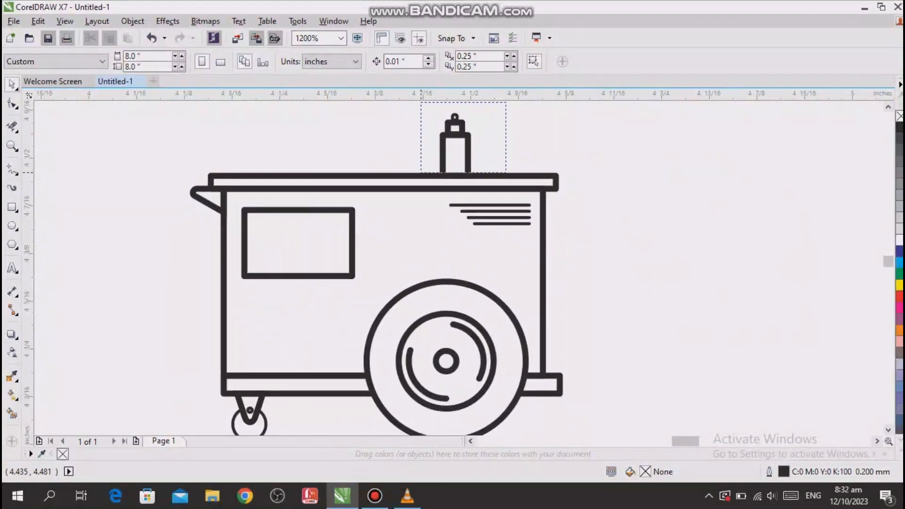
left_click_drag(420, 172, 417, 180)
key("ctrl+g")
- Place a copy of the grouped bottle beside the original, to its right on the cart's top
left_click(459, 142, "ctrl")
left_click(528, 157)
left_click(457, 150)
left_click_drag(458, 147, 510, 146)
right_click(510, 146)
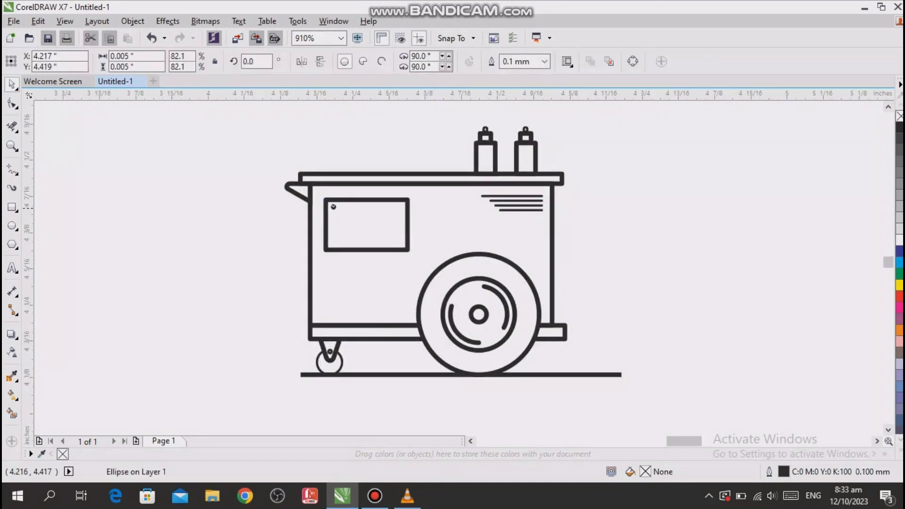
- Place a copy of the small circle from the window's upper-left corner in its upper-right corner
right_click(400, 207)
left_click(214, 245)
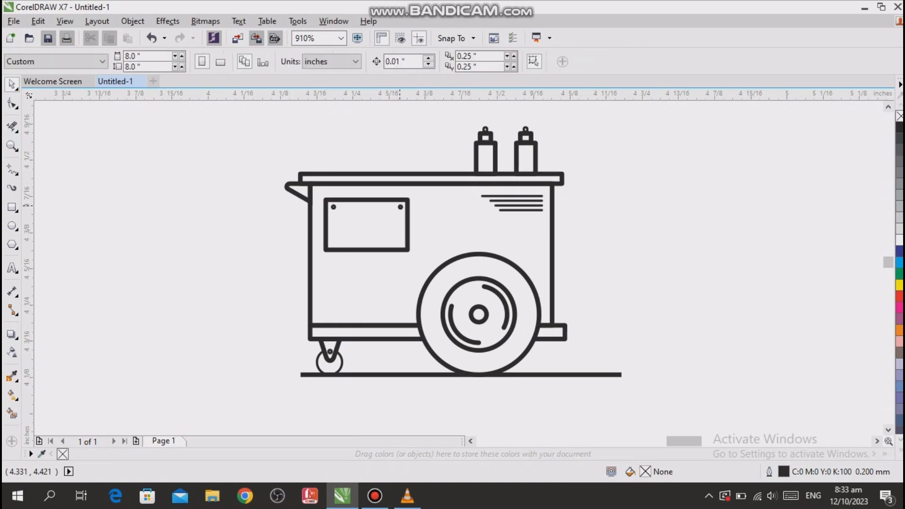
- Place a copy of the window's two upper circles in its lower corners
left_click(400, 206)
left_click(333, 208, "shift")
left_click(334, 208, "shift")
left_click(333, 207, "shift")
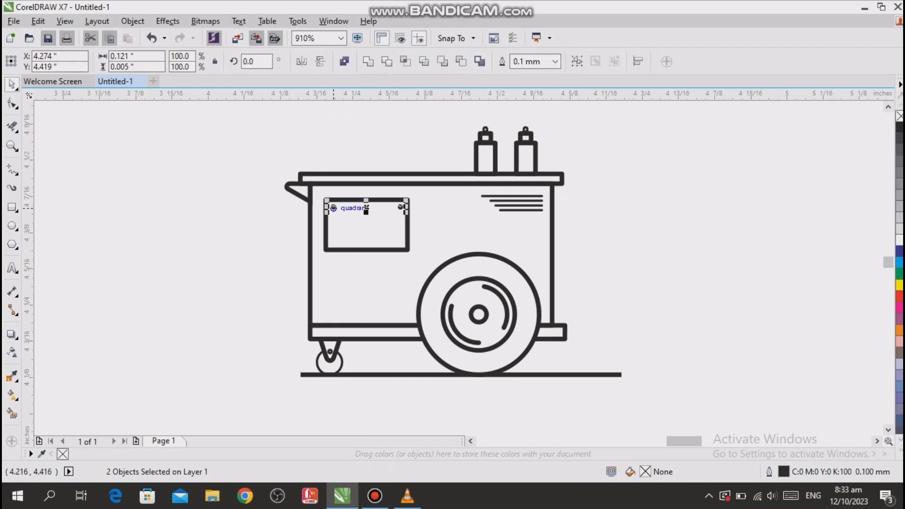
left_click_drag(366, 208, 367, 223)
right_click(367, 223)
left_click(660, 207)
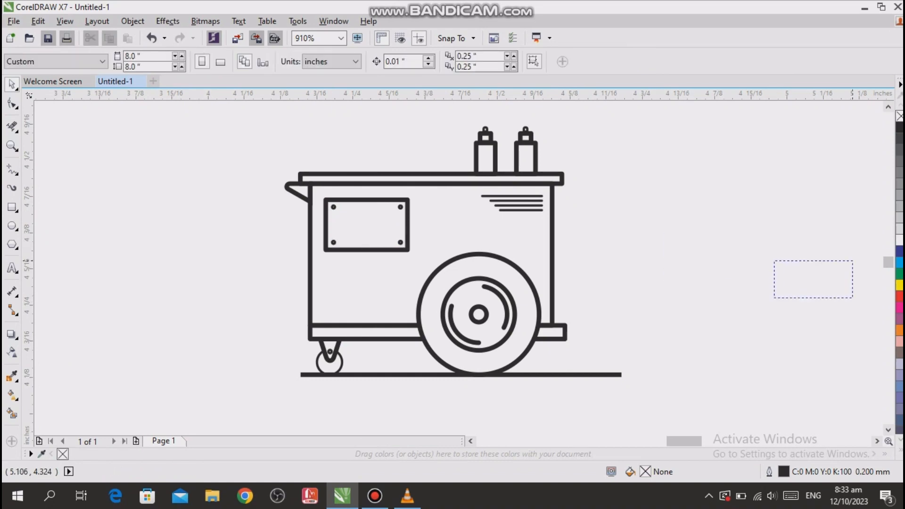
- Place a copy of the window's small corner circle inside the handle and adjust it to fit between the handle's edges
left_click_drag(852, 260, 899, 239)
left_click_drag(299, 206, 263, 192)
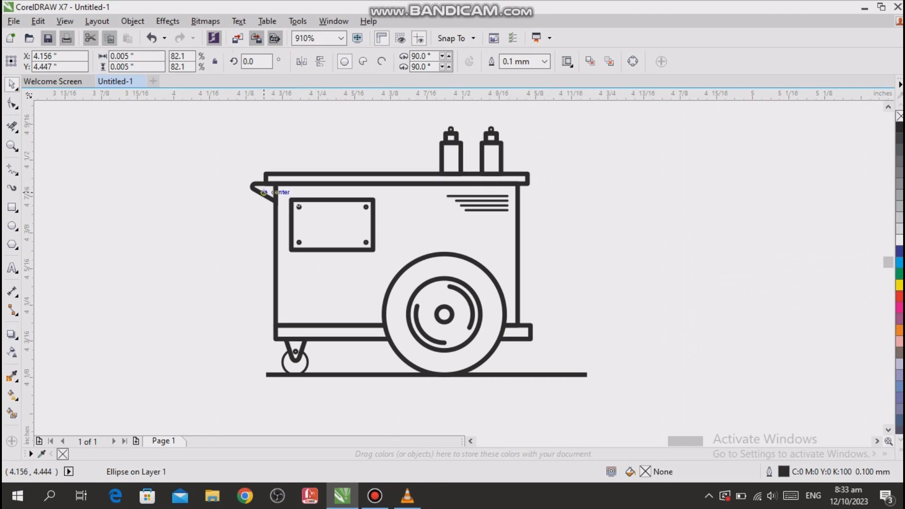
scroll(257, 193, "up", 8)
left_click_drag(233, 203, 233, 188)
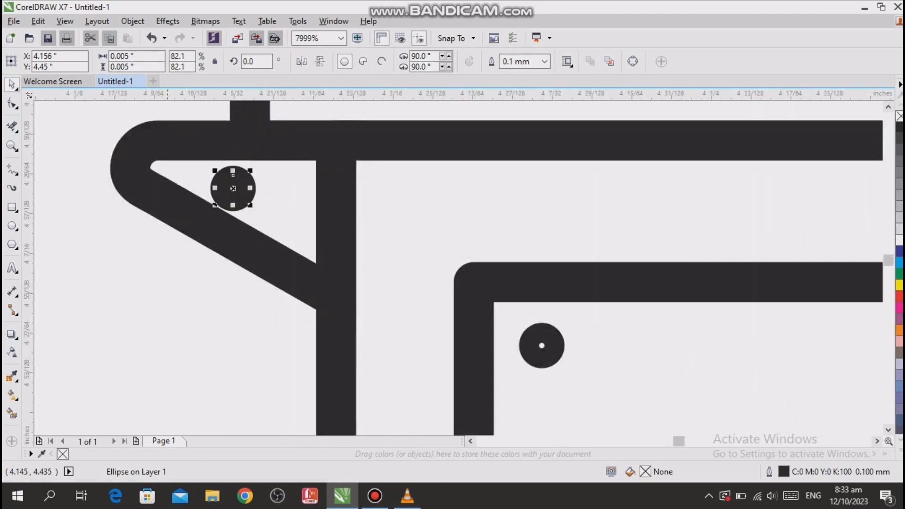
left_click(167, 266)
left_click(240, 184)
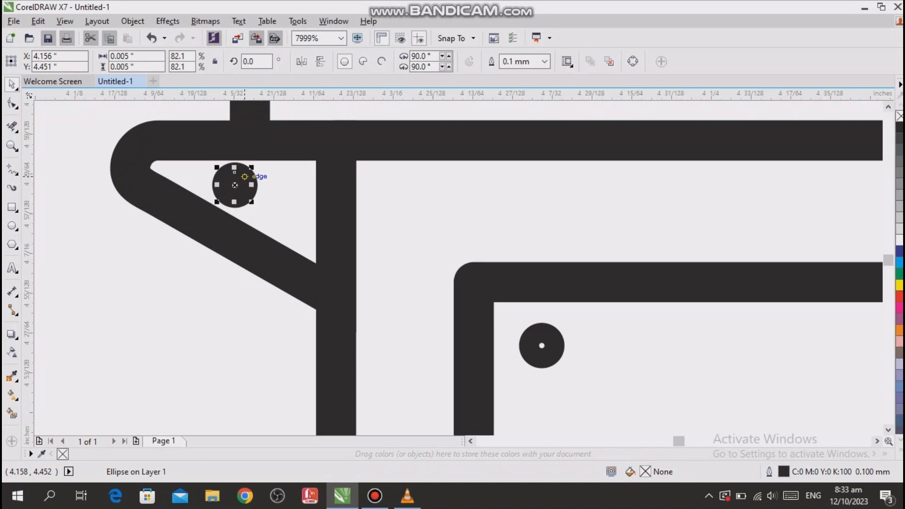
scroll(242, 179, "down", 8)
left_click(593, 147)
- Group the large wheel's circles and arcs, and group them with the two bottles
key("Up")
key("Up")
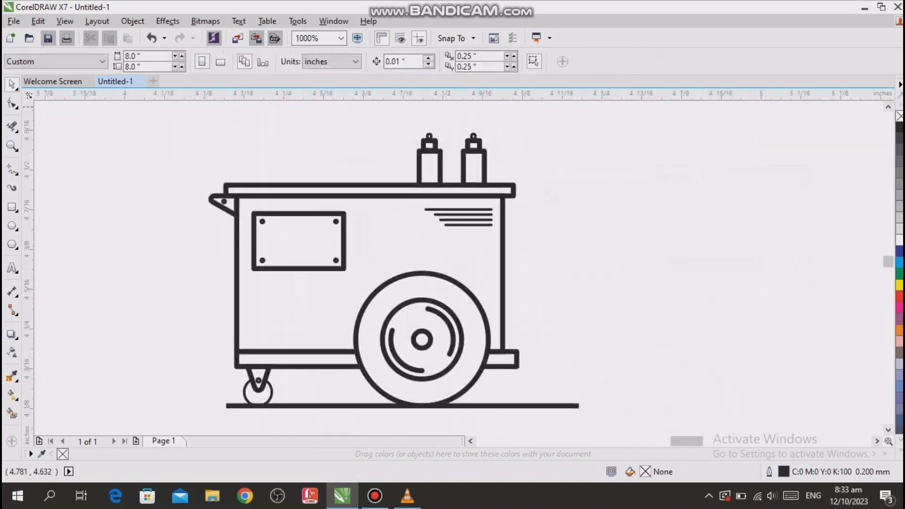
key("Left")
key("Down")
key("Down")
key("Down")
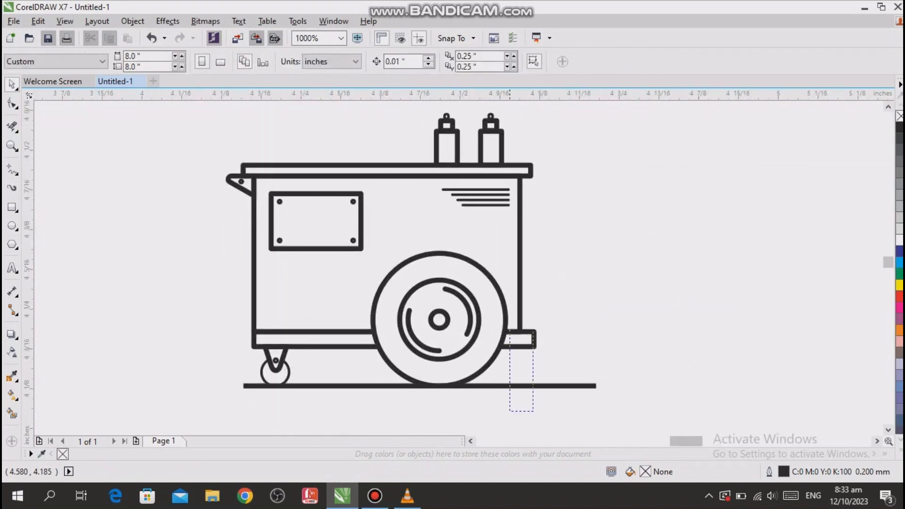
left_click_drag(510, 330, 353, 250)
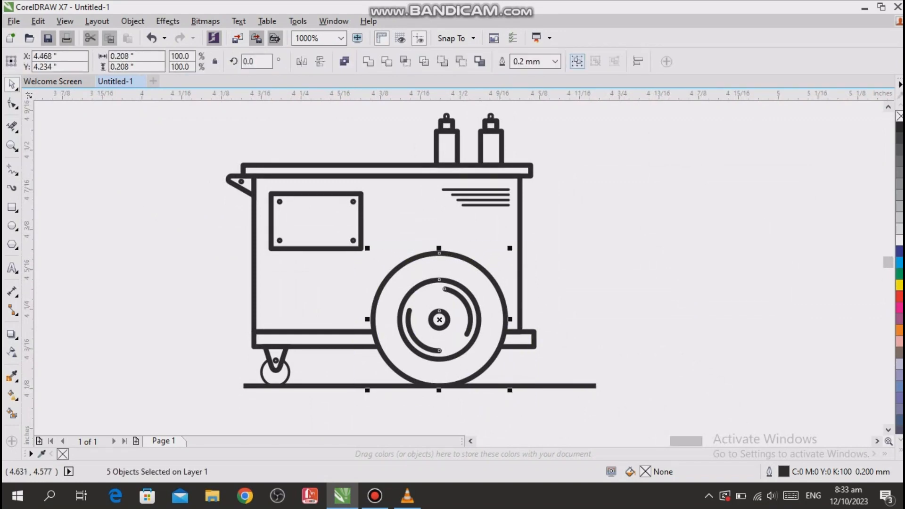
left_click(519, 131)
left_click(502, 133)
left_click(457, 135, "shift")
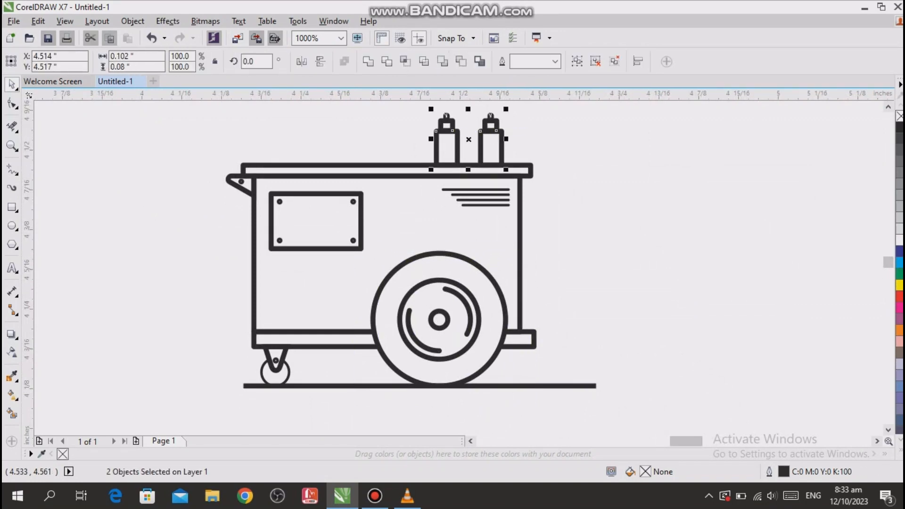
left_click(493, 283, "shift")
key("ctrl+g")
left_click(644, 212)
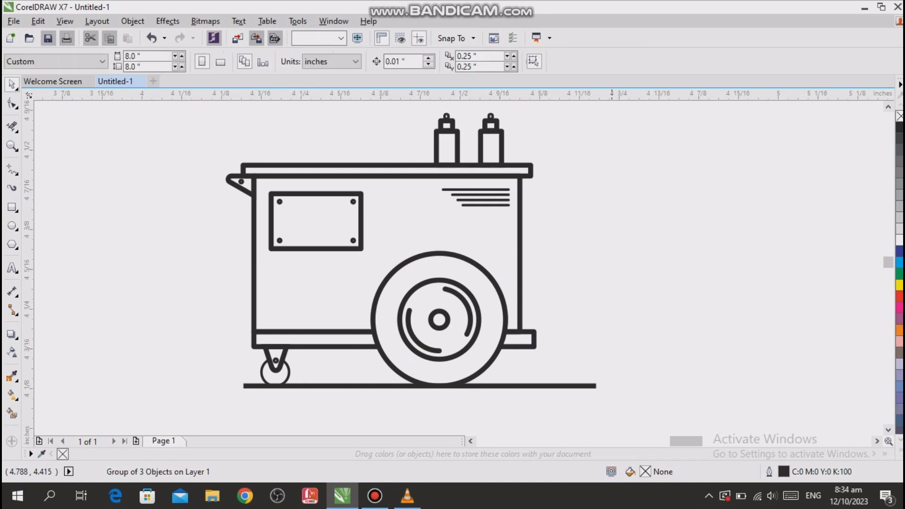
- Try moving the grouped wheel and bottles off the cart, and undo the move
left_click(502, 139)
left_click_drag(501, 139, 603, 123)
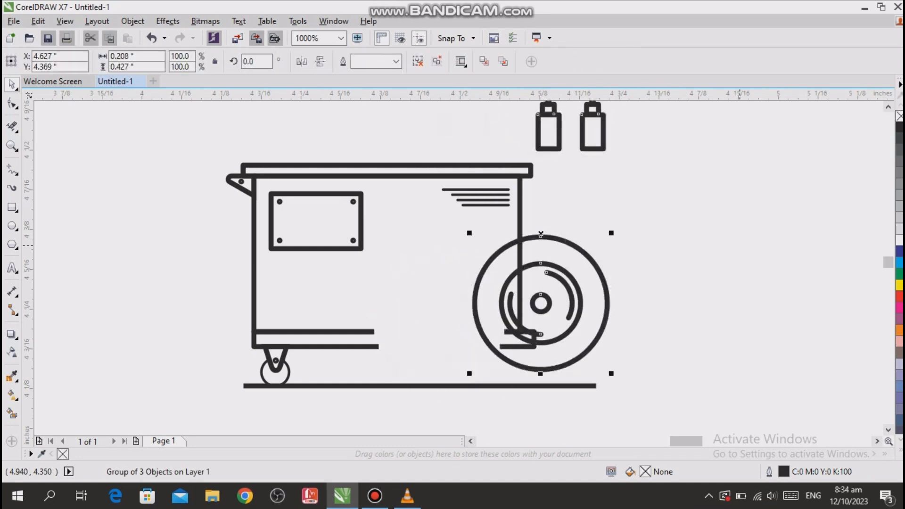
key("ctrl+z")
left_click(592, 244)
- Group the window frame with its four corner circles
left_click(353, 202)
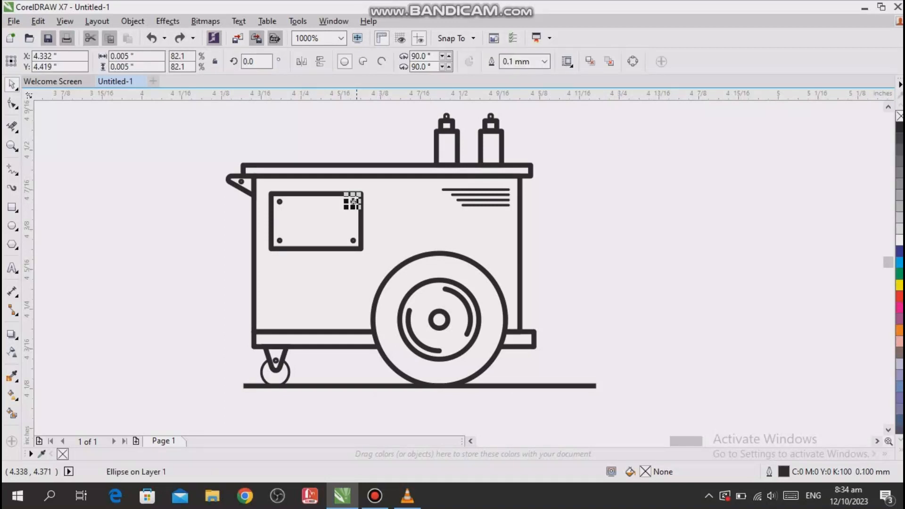
left_click(353, 240, "shift")
left_click(280, 240, "shift")
left_click(271, 207, "shift")
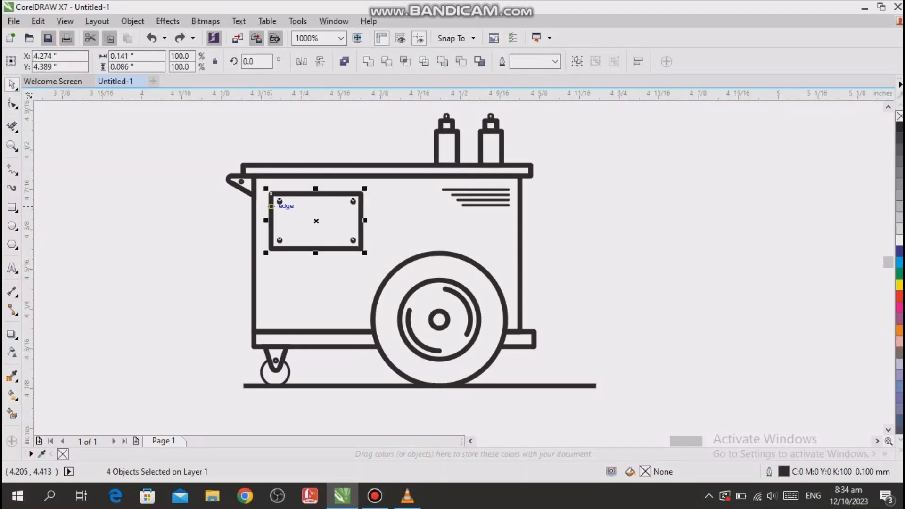
key("ctrl+g")
- Group the handle, the caster bracket and their small circles with the wheel-and-bottles group
left_click(241, 185)
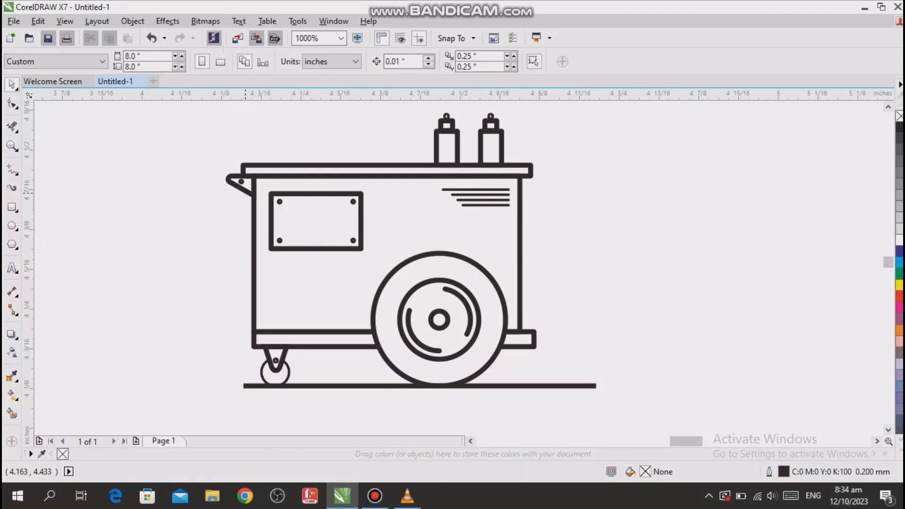
key("Escape")
left_click(241, 182)
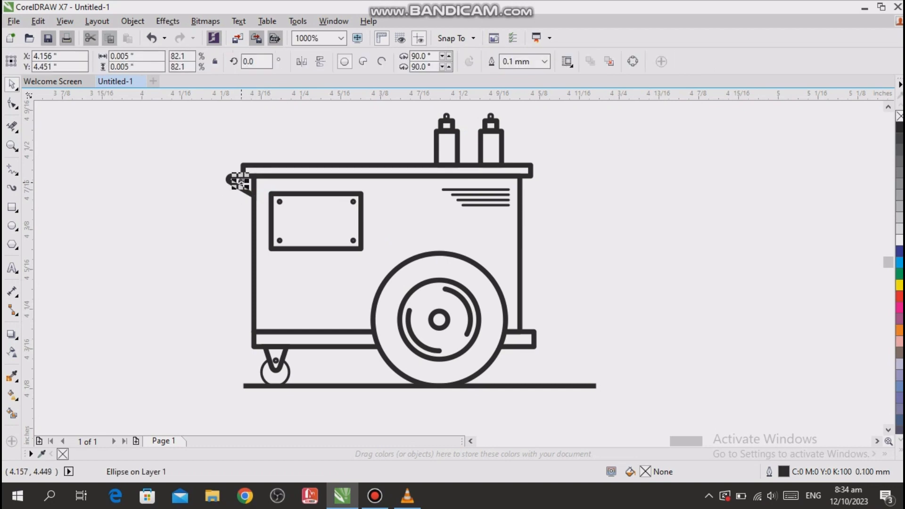
left_click(250, 193, "shift")
left_click(277, 357, "shift")
left_click(276, 358, "shift")
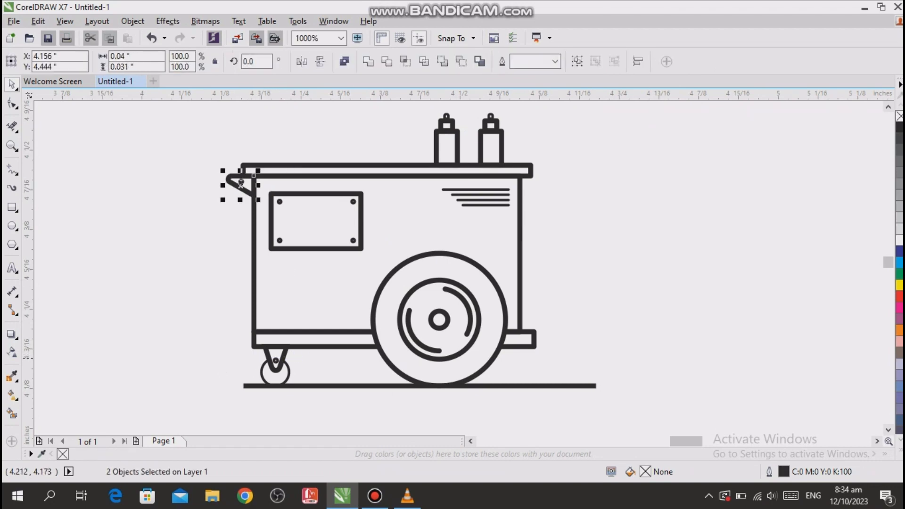
left_click(278, 359, "shift")
left_click(284, 351, "shift")
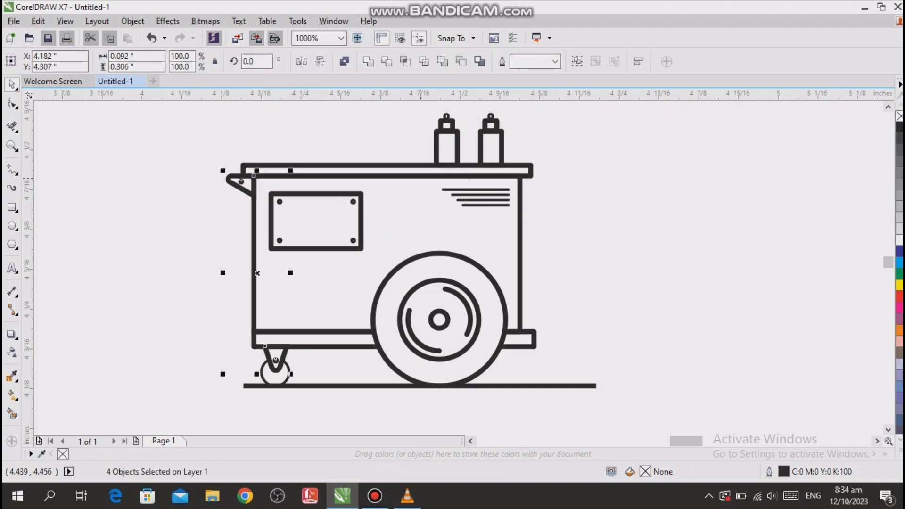
left_click(456, 137, "shift")
key("ctrl+g")
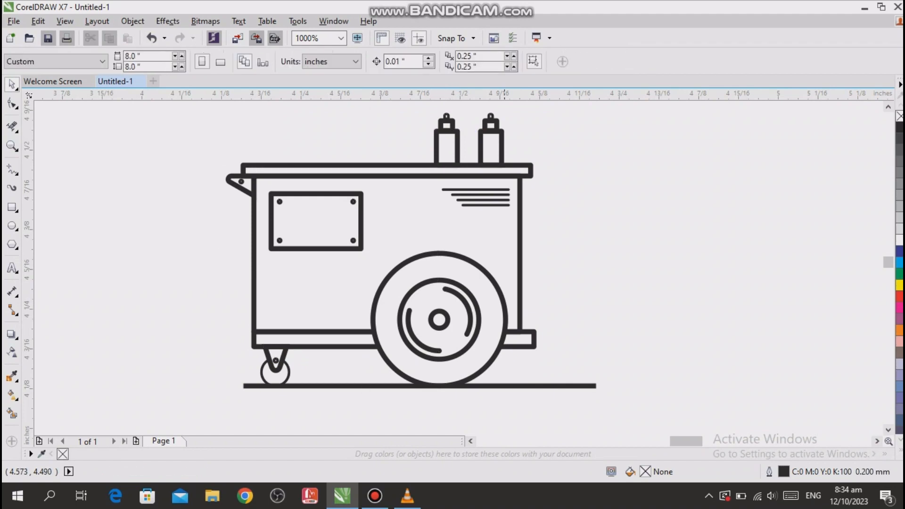
- Try moving the group of cart details away from the frame, and undo the move
left_click_drag(367, 250, 520, 260)
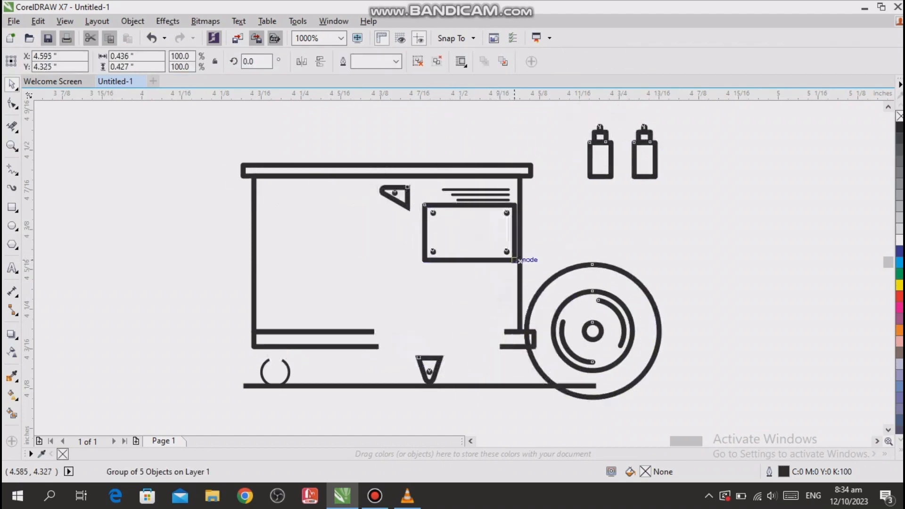
key("ctrl+z")
key("ctrl+z")
left_click(698, 313)
- Group the four vent lines and group them with the other cart details
left_click_drag(111, 315, 163, 308)
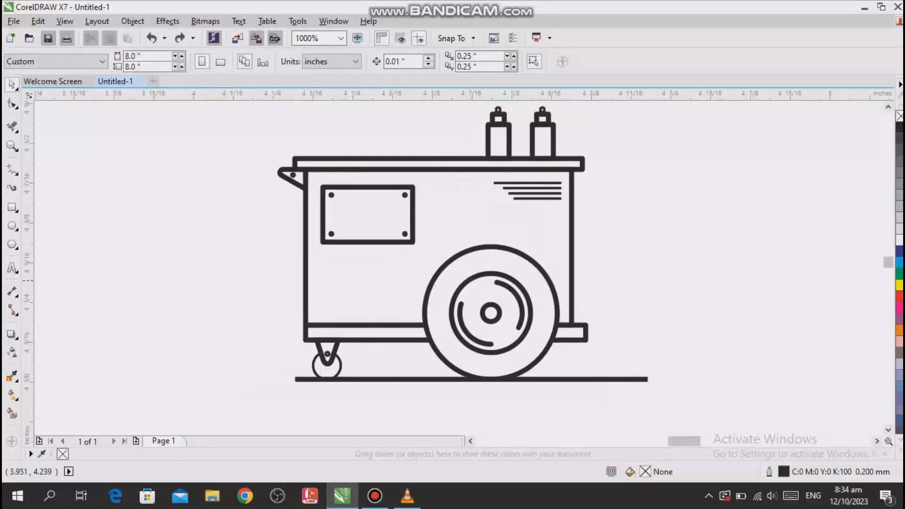
scroll(709, 218, "up", 3)
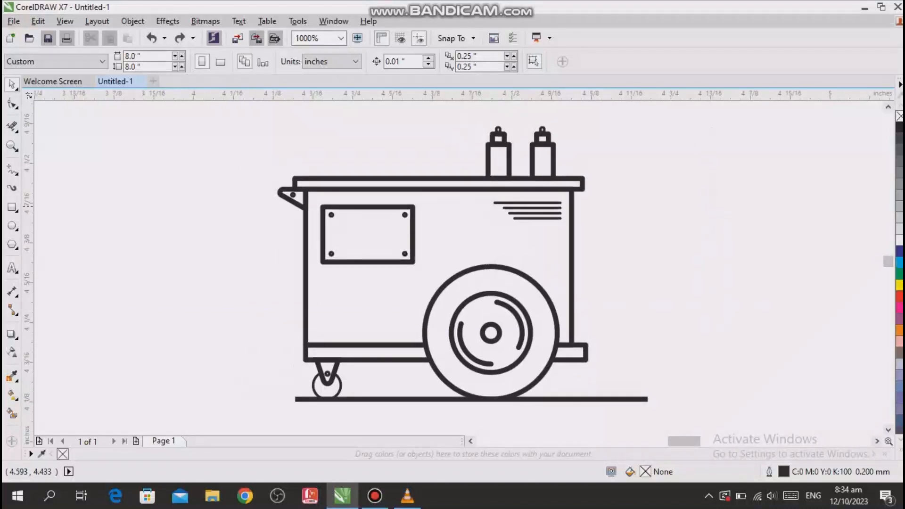
left_click_drag(494, 233, 494, 233)
key("ctrl+g")
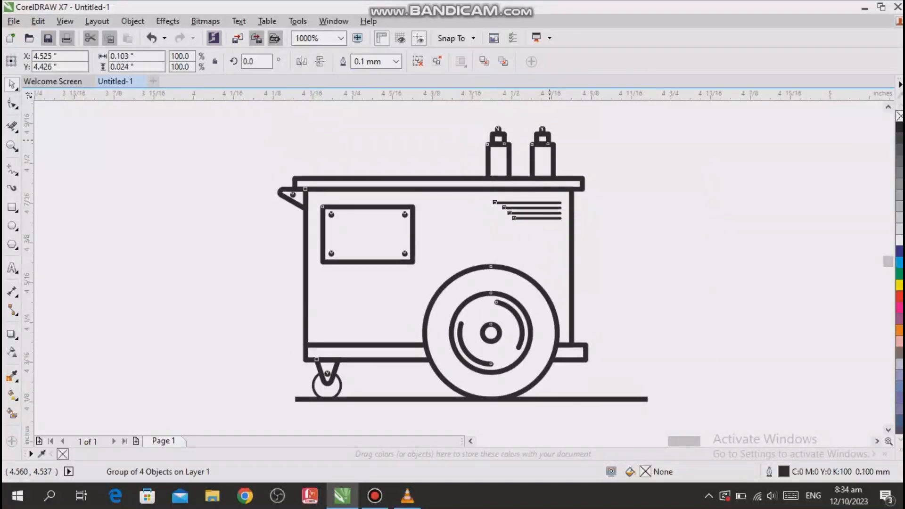
left_click(549, 140, "shift")
key("ctrl+g")
left_click(620, 187)
- Group the cart's top rectangle with its body outline
left_click(559, 178)
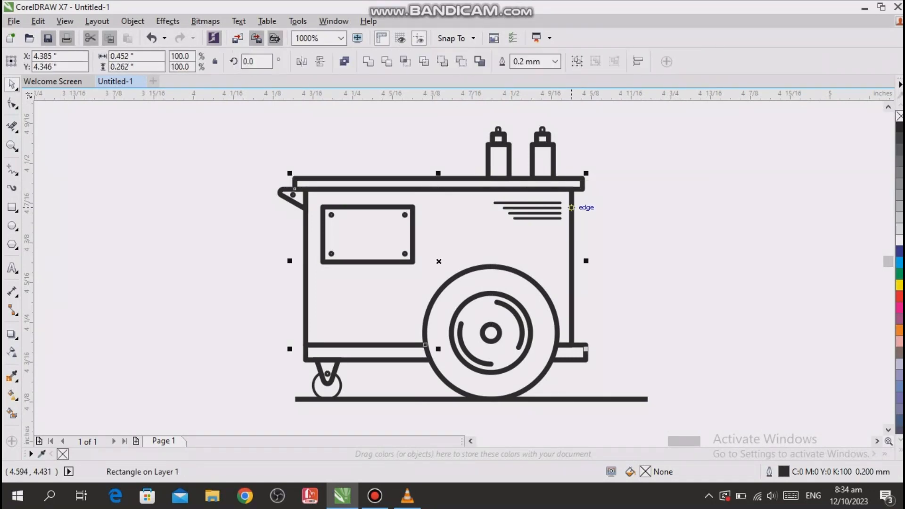
left_click(556, 218, "shift")
key("ctrl+g")
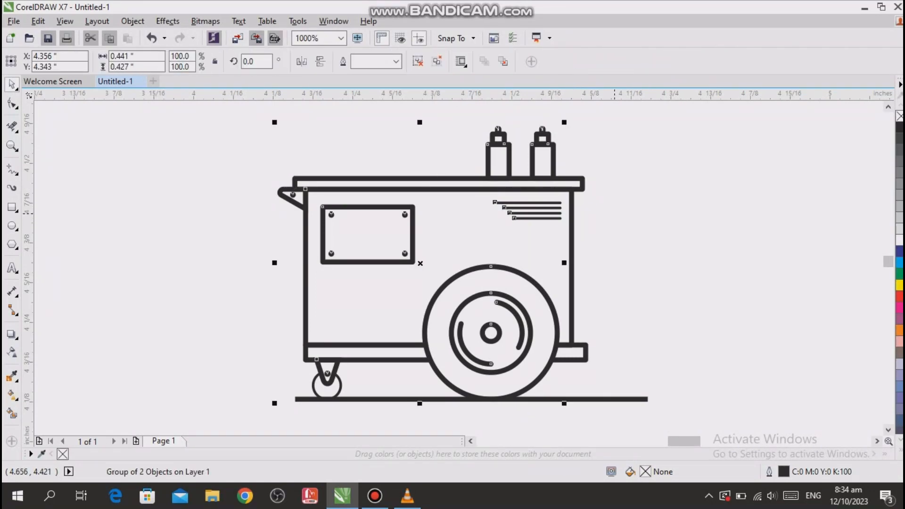
- Try moving the details group, including the vent lines, well clear of the frame, and undo the move
scroll(547, 226, "down", 2)
left_click_drag(478, 245, 250, 232)
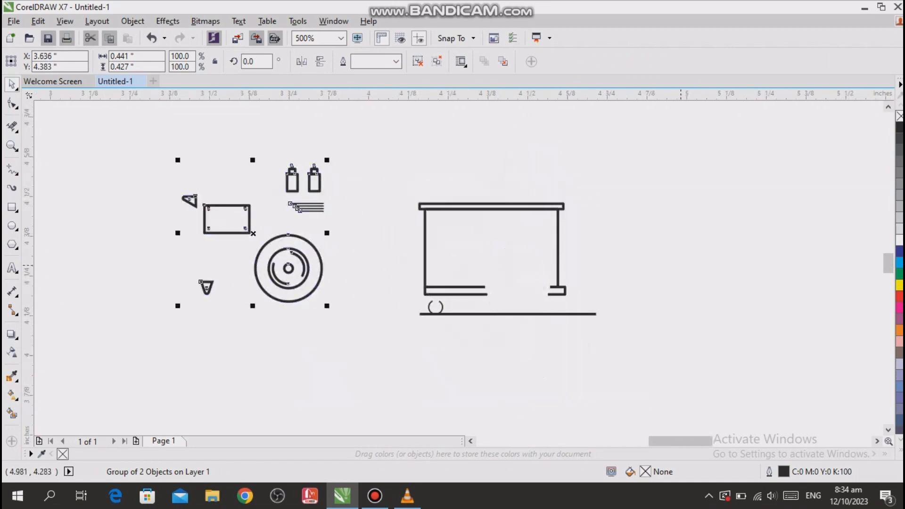
key("ctrl+z")
key("ctrl+z")
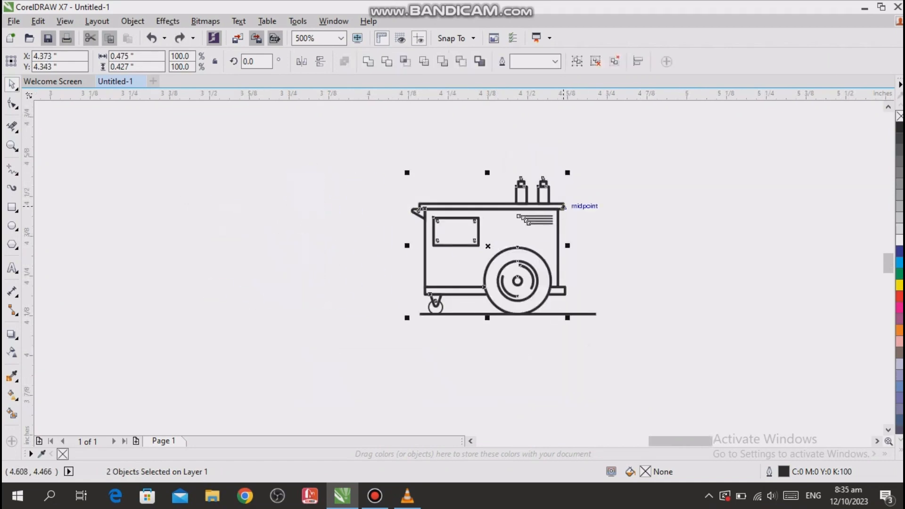
- Group the cart's top and body with the group of details
key("ctrl+g")
left_click(618, 137)
- Try moving the combined cart group aside, and undo the move and the red fill of the caster wheel
left_click_drag(547, 208, 360, 207)
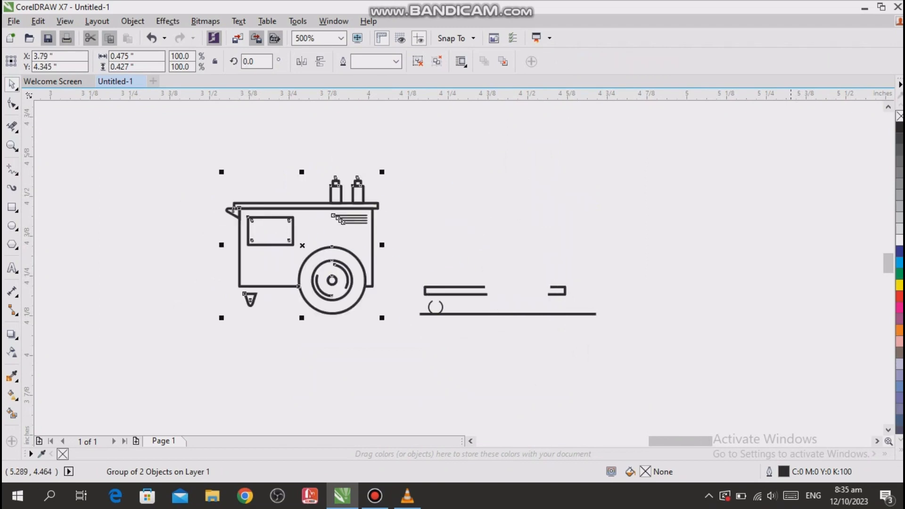
left_click(768, 224)
key("ctrl+z")
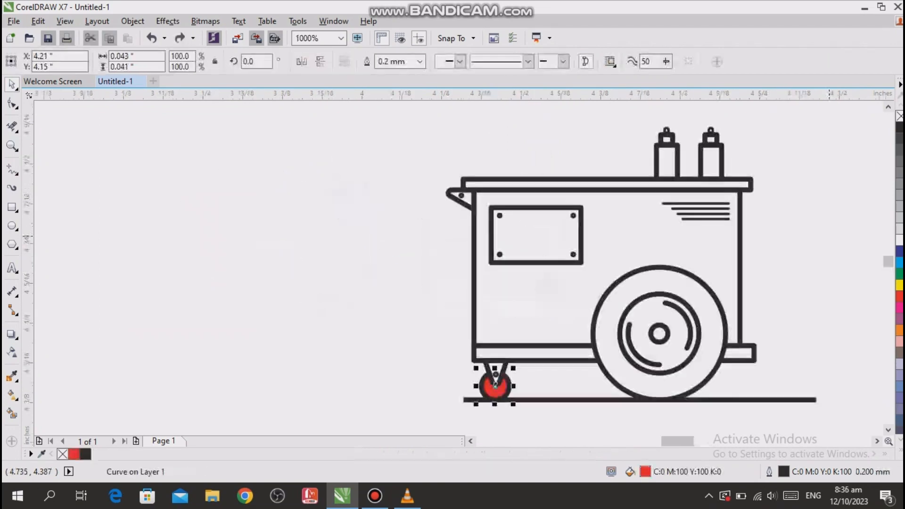
key("ctrl+z")
- Fill the caster wheel, the cart body and both sections of the base rail with red using Smart Fill and a 0.2 mm outline
left_click_drag(787, 226, 865, 260)
left_click(12, 414)
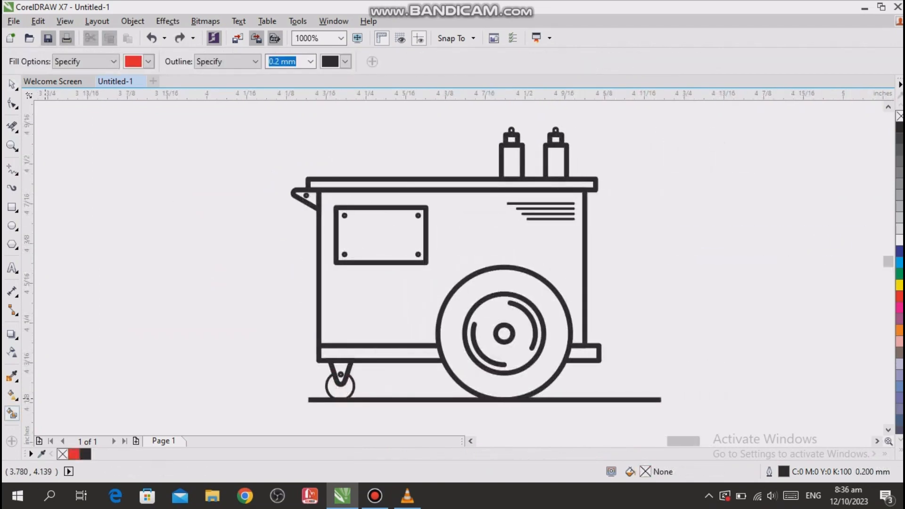
left_click(339, 388)
left_click(377, 301)
left_click(377, 353)
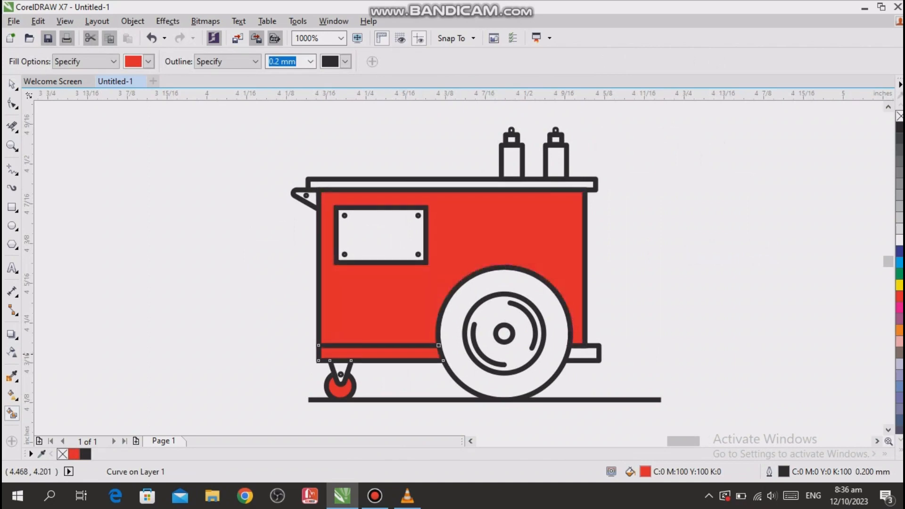
left_click(584, 352)
key("space")
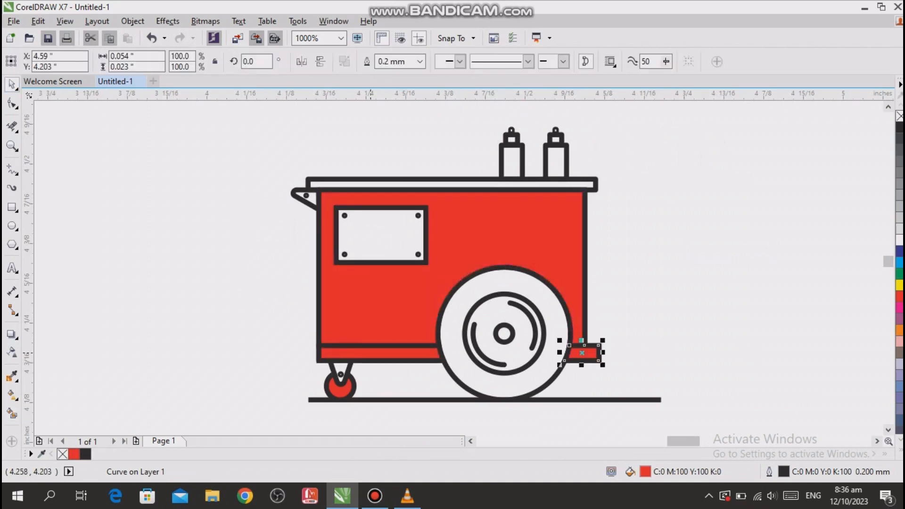
- Move the red-filled shapes, the cart group and the ground line together away from the leftover base and caster outlines
left_click(370, 353, "shift")
left_click(341, 389, "shift")
left_click(417, 292, "shift")
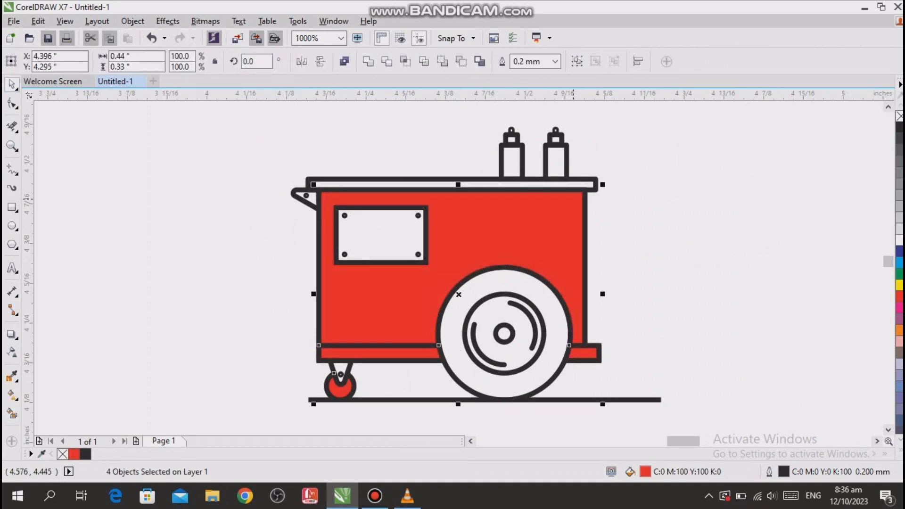
left_click(565, 164, "shift")
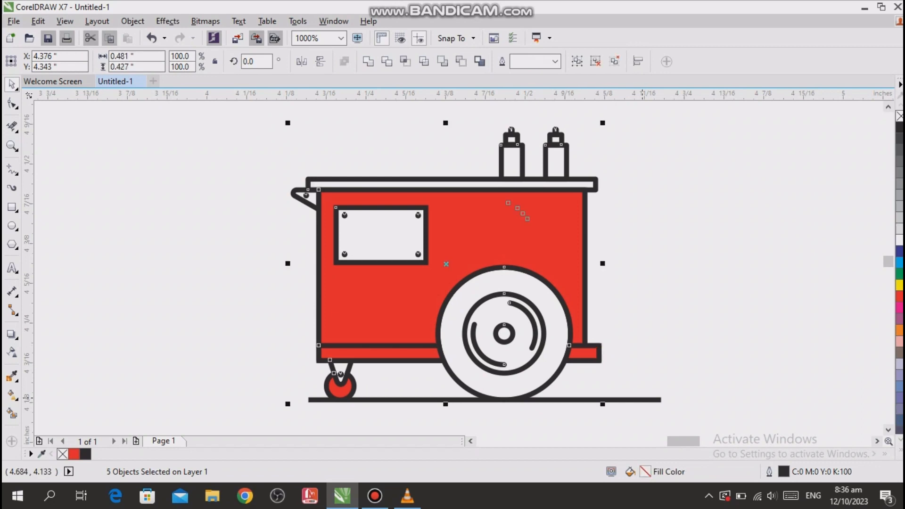
left_click(643, 399, "shift")
scroll(637, 304, "down", 1)
left_click_drag(584, 279, 314, 238)
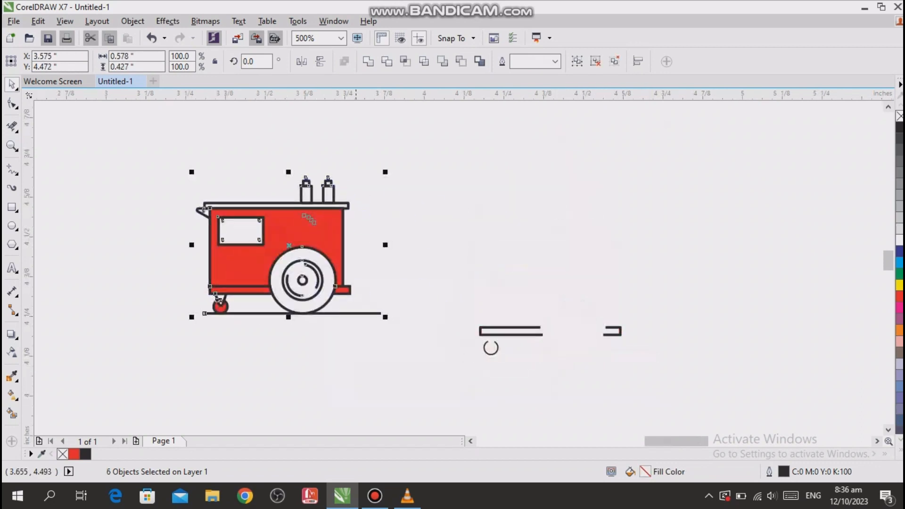
- Delete the leftover base and caster outlines beside the coloured cart
left_click_drag(664, 267, 438, 376)
left_click_drag(742, 316, 417, 201)
key("z")
left_click_drag(396, 288, 579, 375)
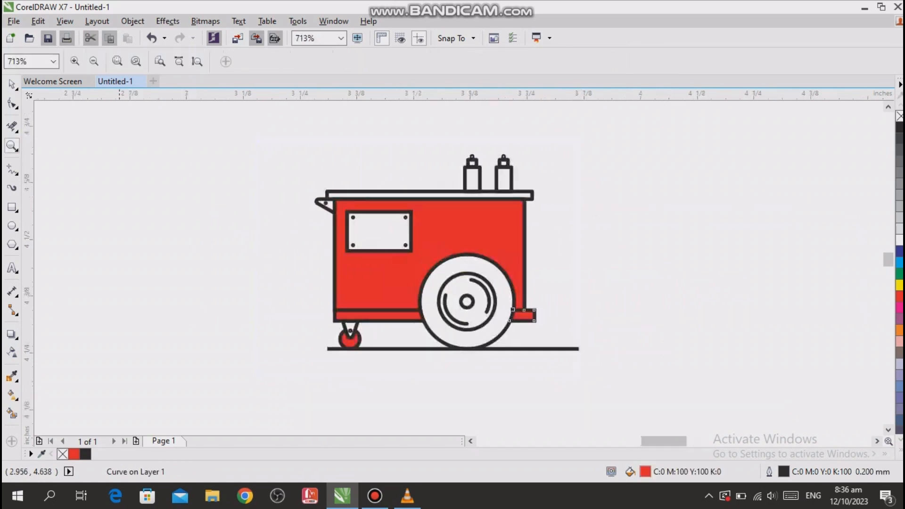
- Remove the red fill from the cart body, the base rail sections and the caster wheel, keeping their outlines
key("space")
left_click(533, 126)
left_click(377, 282)
left_click(429, 273, "shift")
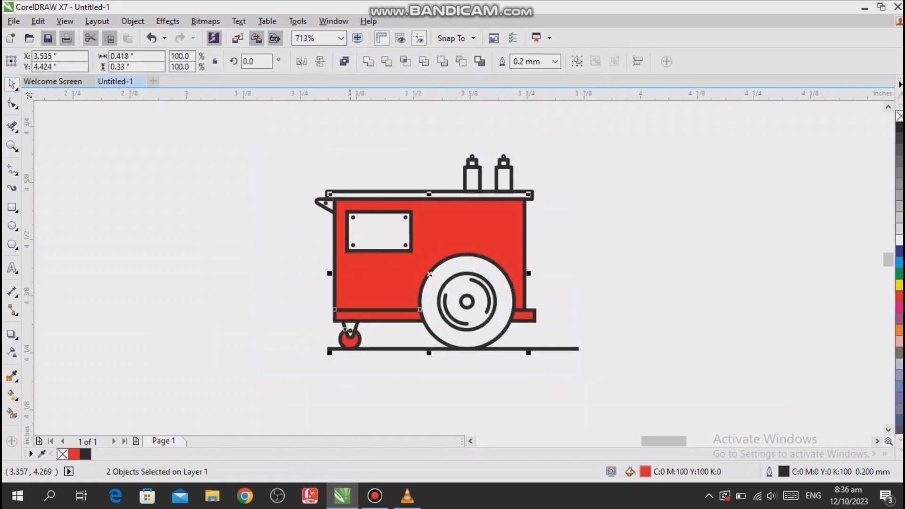
left_click(523, 319, "shift")
left_click(899, 116)
left_click(692, 236)
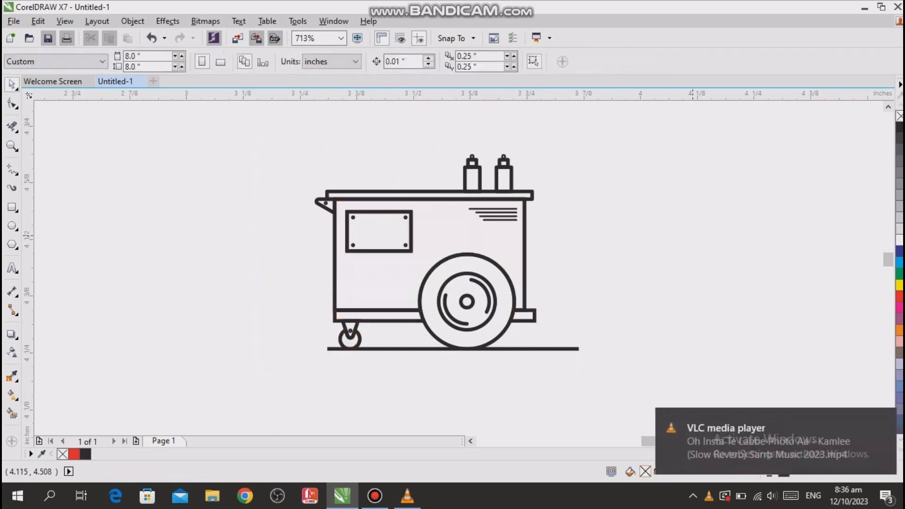
- Lengthen the ground line beyond the caster side of the cart to 0.615 inches
left_click_drag(590, 225, 735, 353)
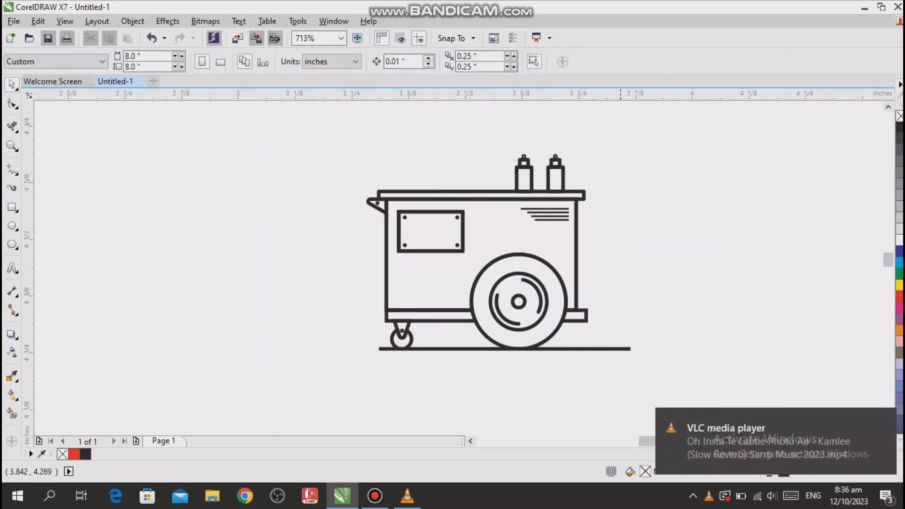
left_click(620, 349)
left_click_drag(373, 349, 344, 348)
left_click(460, 388)
left_click(624, 349)
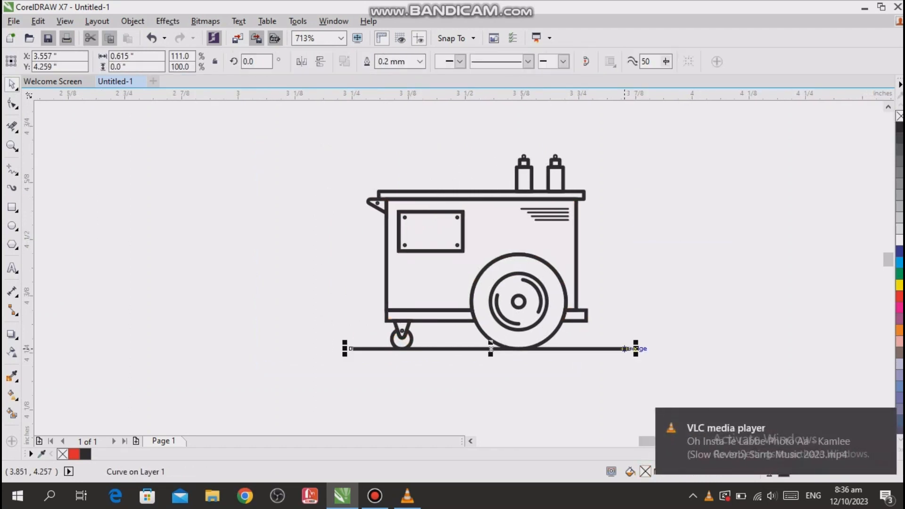
- Give the ground line's outline rounded corners and round line caps, keeping its width at 0.2 mm
key("F12")
left_click(409, 251)
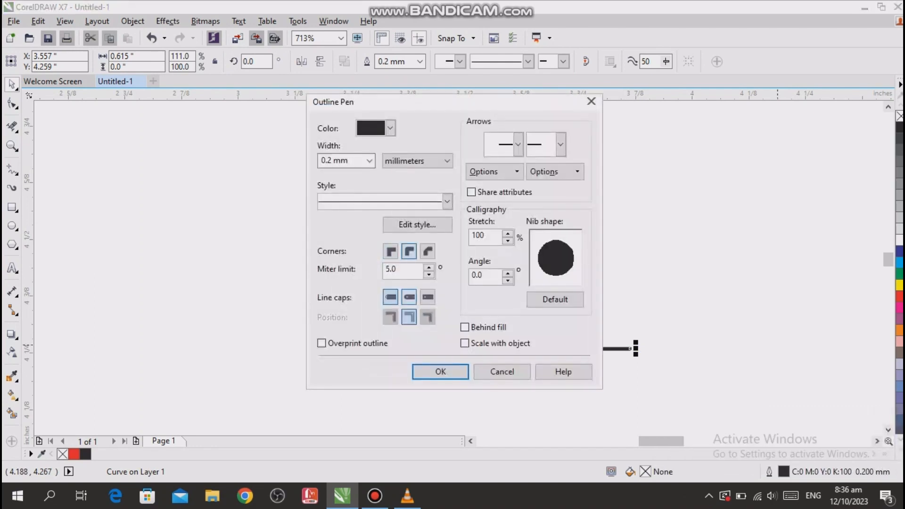
left_click(440, 372)
left_click(731, 372)
- Fill the nozzle tip of the bottle nearest the cart's large-wheel end with yellow (C:0 M:0 Y:100 K:0)
scroll(633, 350, "up", 3)
scroll(637, 339, "down", 3)
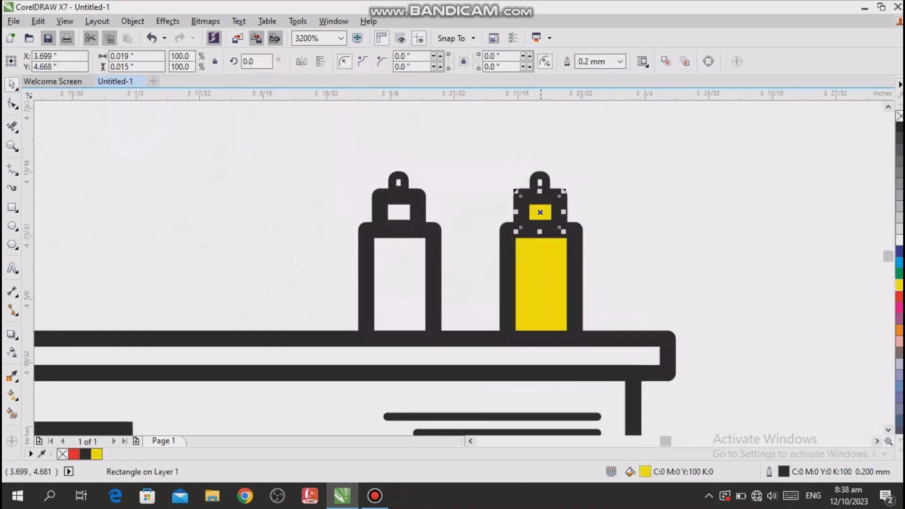
left_click(539, 182)
left_click(899, 285)
left_click(613, 189)
- Fill the body, collar and nozzle tip of the other bottle with red
left_click(400, 274)
left_click(399, 212, "shift")
left_click(398, 183, "shift")
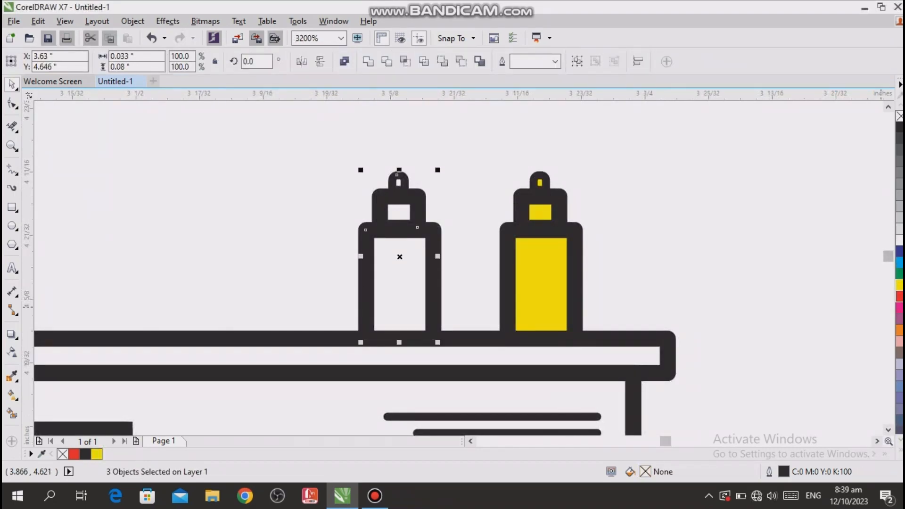
left_click(899, 296)
left_click(625, 190)
- Fill the cart's triangular handle with grey (K:50)
scroll(625, 190, "down", 1)
scroll(678, 186, "down", 1)
scroll(441, 219, "up", 2)
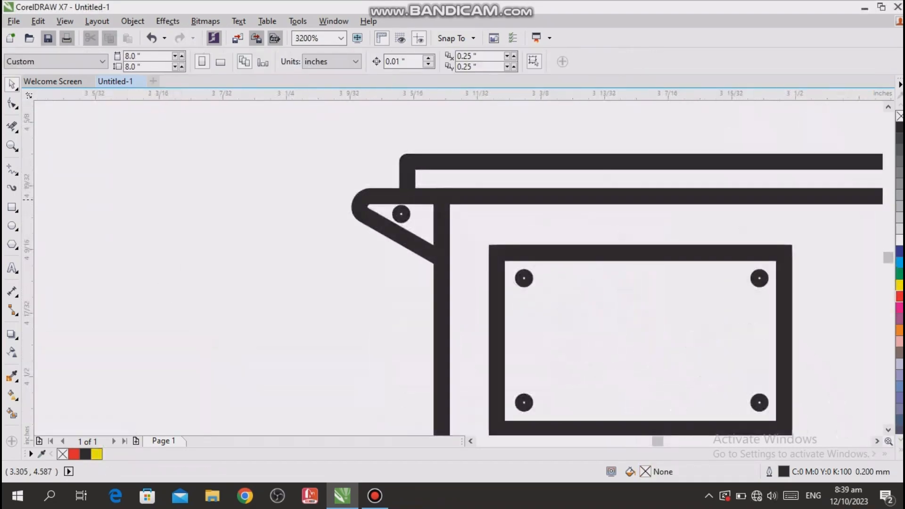
left_click(391, 198)
left_click(899, 173)
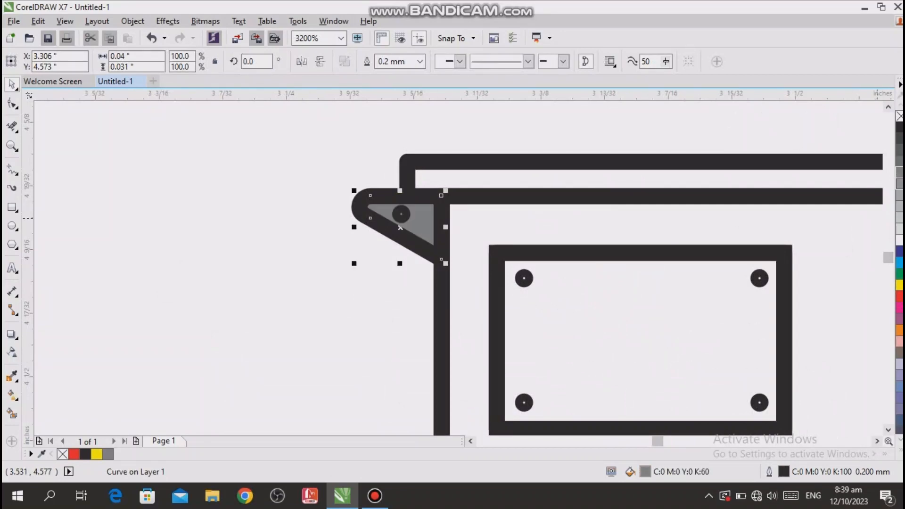
left_click(899, 184)
left_click(299, 277)
- Fill the small round rivet on the handle with dark grey
scroll(299, 276, "down", 1)
scroll(351, 247, "up", 3)
left_click(351, 247)
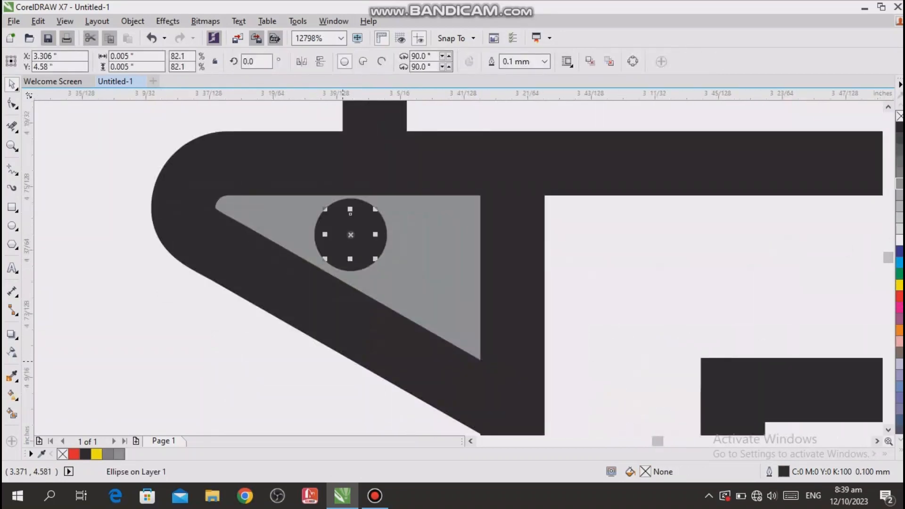
left_click(336, 295)
scroll(337, 295, "down", 1)
left_click(899, 138)
scroll(321, 281, "down", 2)
left_click(404, 126)
- Fill the large wheel's centre hub with dark grey
scroll(404, 125, "down", 1)
scroll(528, 367, "up", 1)
left_click(536, 254)
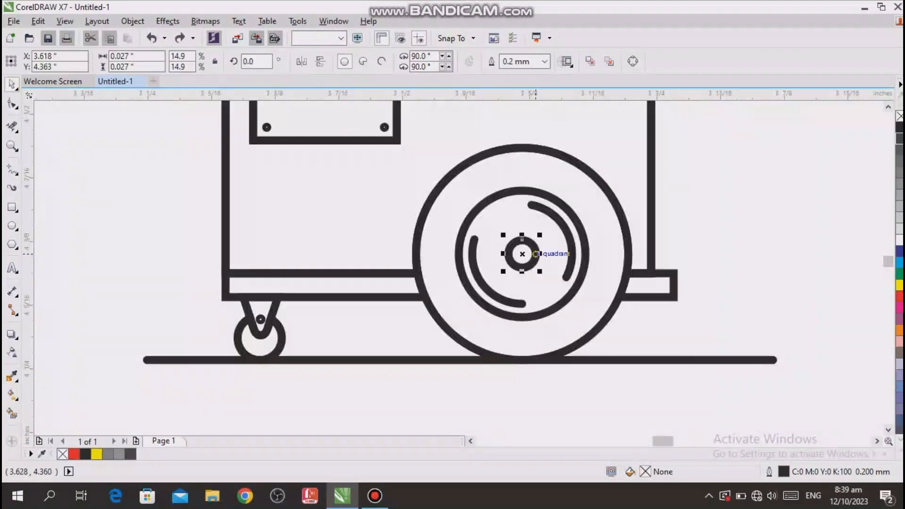
left_click(899, 138)
key("Escape")
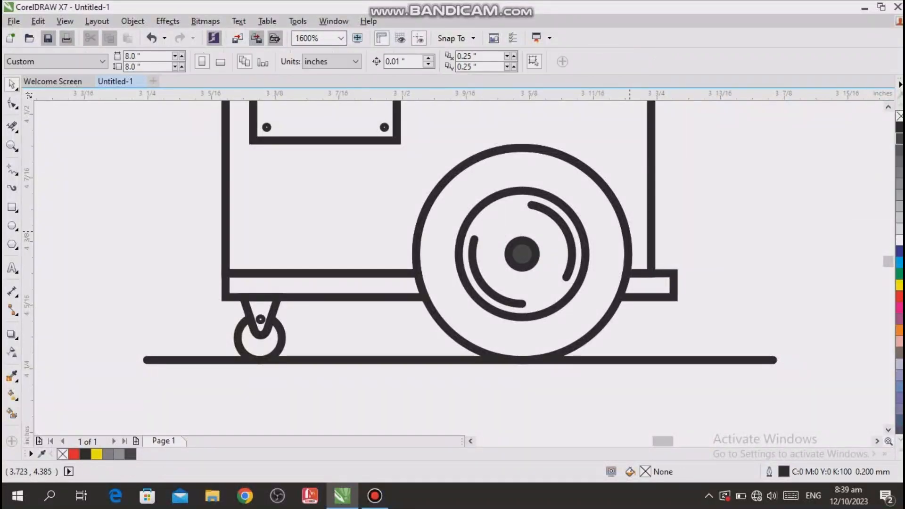
left_click(636, 226)
left_click(899, 138)
key("Escape")
key("ctrl+z")
left_click(654, 285)
key("Escape")
- Fill the large wheel's tyre with dark grey and its inner rim with medium grey
left_click(601, 181)
left_click(899, 138)
key("Escape")
left_click(585, 250)
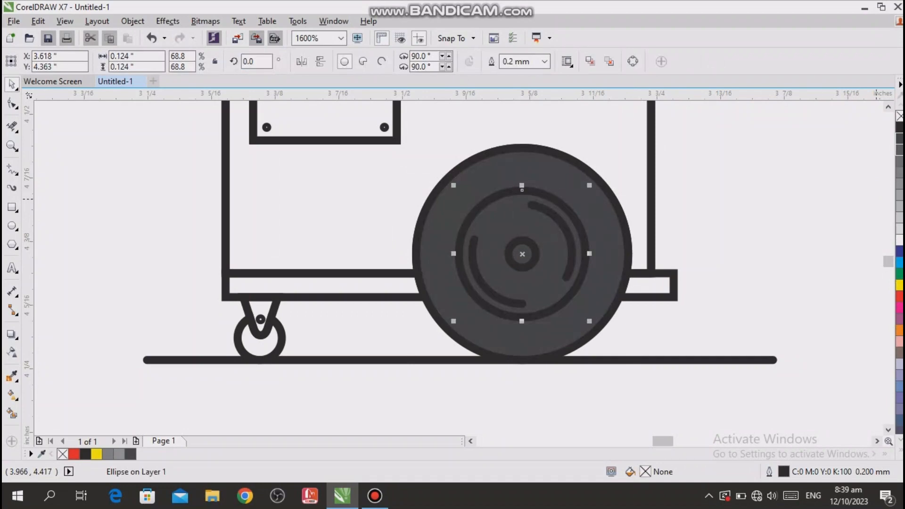
left_click(899, 173)
key("Escape")
- Fill the large wheel's centre hub with white (C:0 M:0 Y:0 K:0)
left_click(535, 253)
left_click(899, 240)
key("Escape")
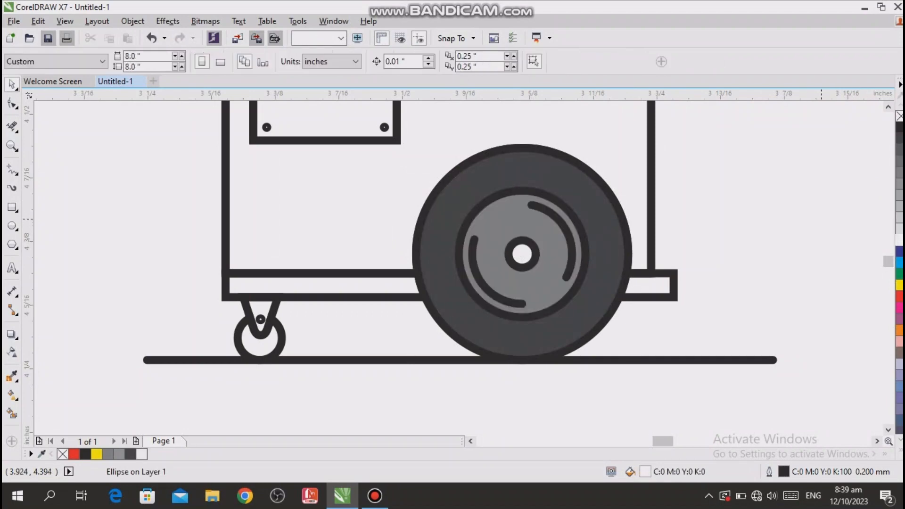
- Fill the caster wheel with dark grey and its bracket with lighter grey (K:50)
left_click_drag(880, 232, 260, 246)
left_click(353, 344)
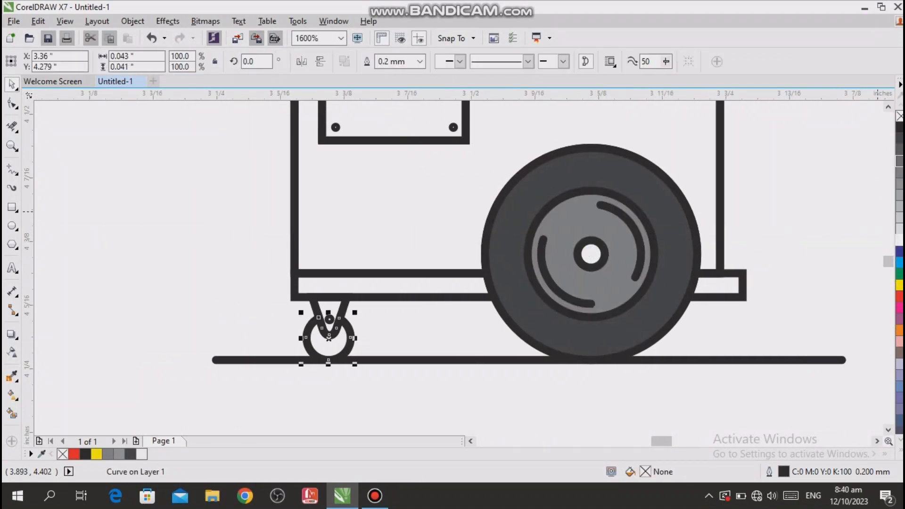
left_click(899, 150)
key("Escape")
left_click(344, 309)
left_click(899, 184)
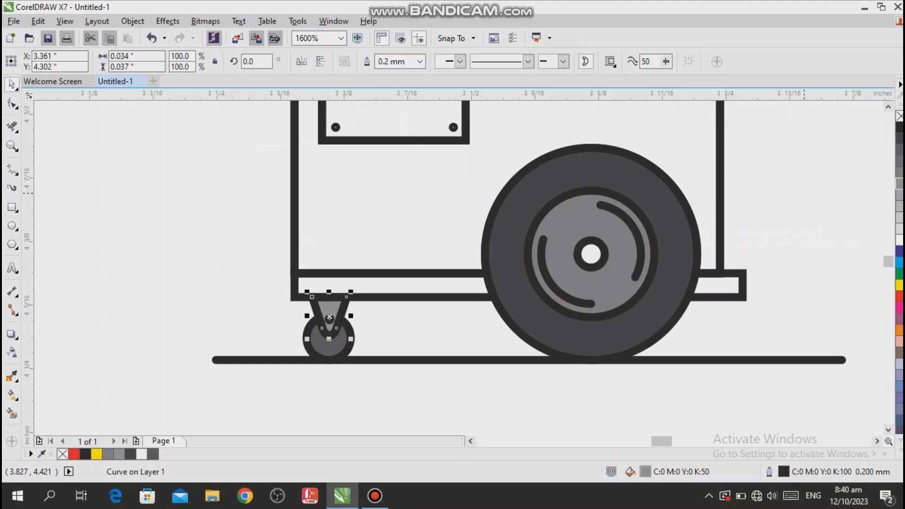
key("Escape")
- Fill the long cart top beneath the bottles with grey (K:50)
scroll(797, 226, "up", 3)
left_click_drag(790, 227, 804, 190)
left_click(738, 234)
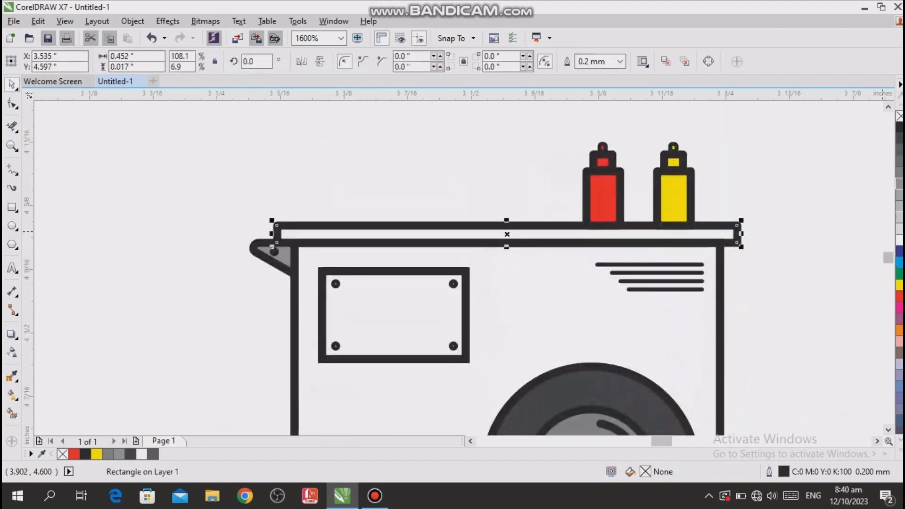
left_click(899, 183)
key("Escape")
- Fill the cart body and both base rail sections with the pinkish red shade C:0 M:99 Y:49 K:0
scroll(750, 283, "down", 1)
left_click(616, 328)
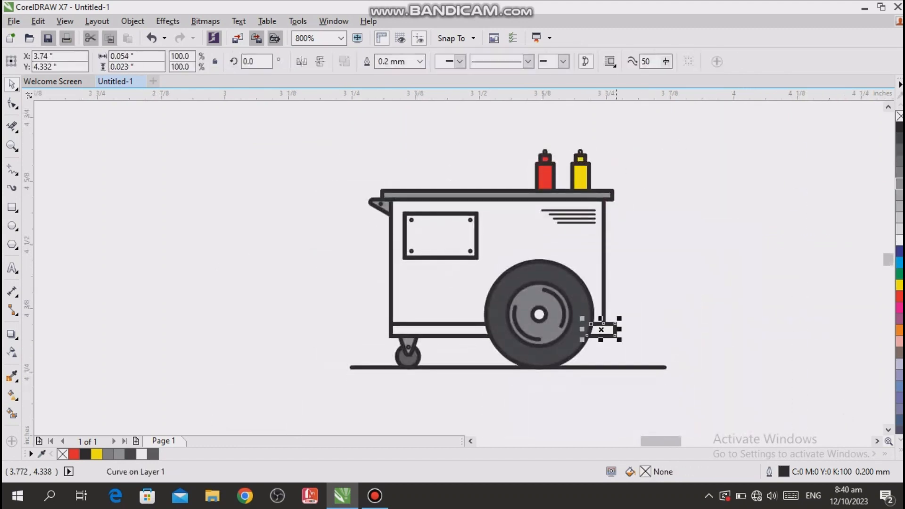
left_click(604, 309, "shift")
left_click(480, 335, "shift")
left_click(899, 296)
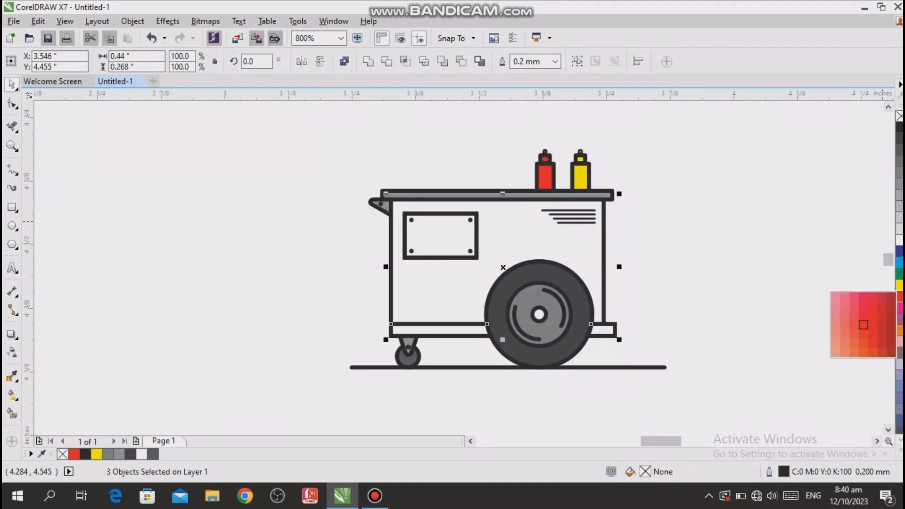
left_click(863, 297)
key("Escape")
- Send the pinkish red cart body to the back of the page, behind the vent lines
left_click_drag(749, 265, 117, 257)
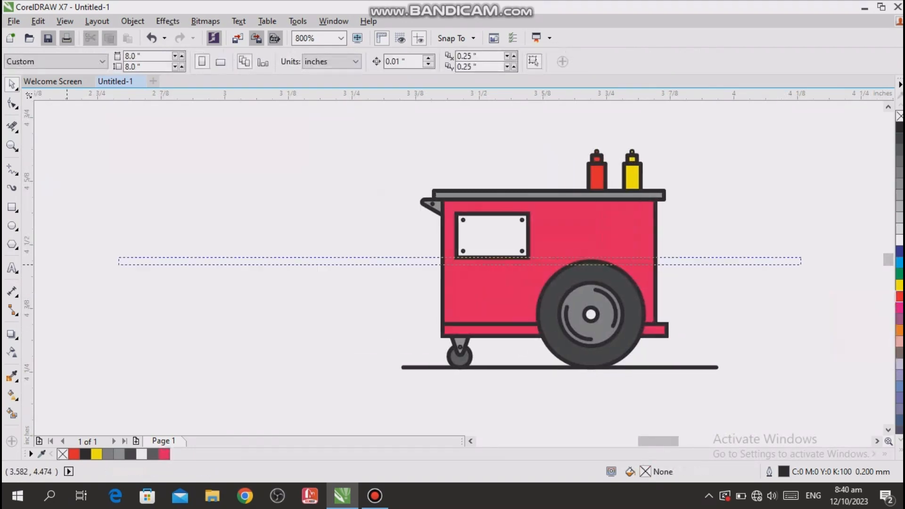
scroll(695, 318, "up", 1)
scroll(694, 318, "down", 1)
right_click(631, 250)
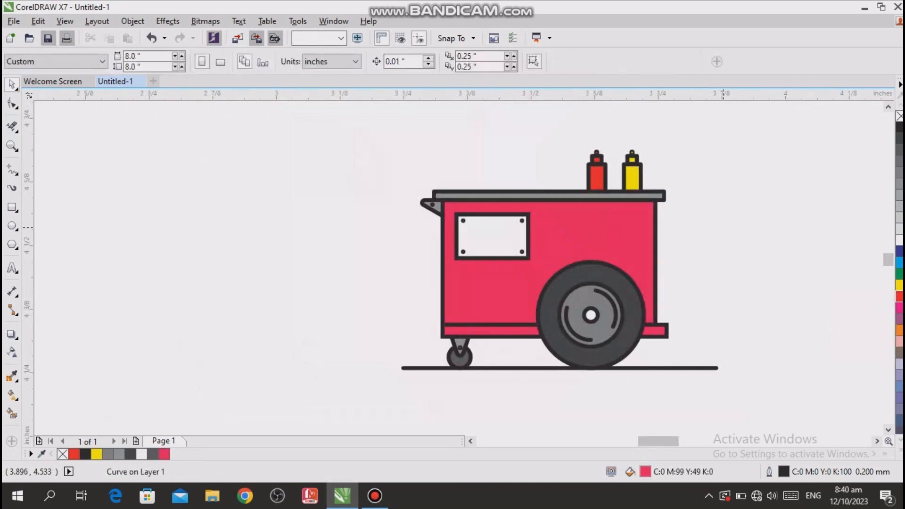
left_click(821, 188)
left_click(754, 207)
right_click(632, 243)
mouse_move(665, 334)
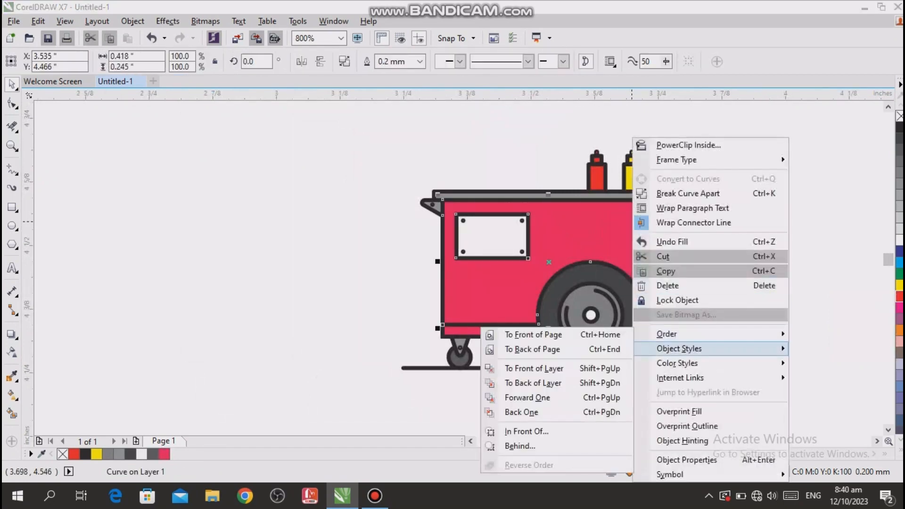
left_click(556, 349)
left_click(773, 274)
- Fill the window panel with peach (C:0 M:31 Y:47 K:0), and recolour it salmon orange (C:1 M:56 Y:58 K:0)
left_click_drag(622, 223, 578, 236)
left_click(564, 150)
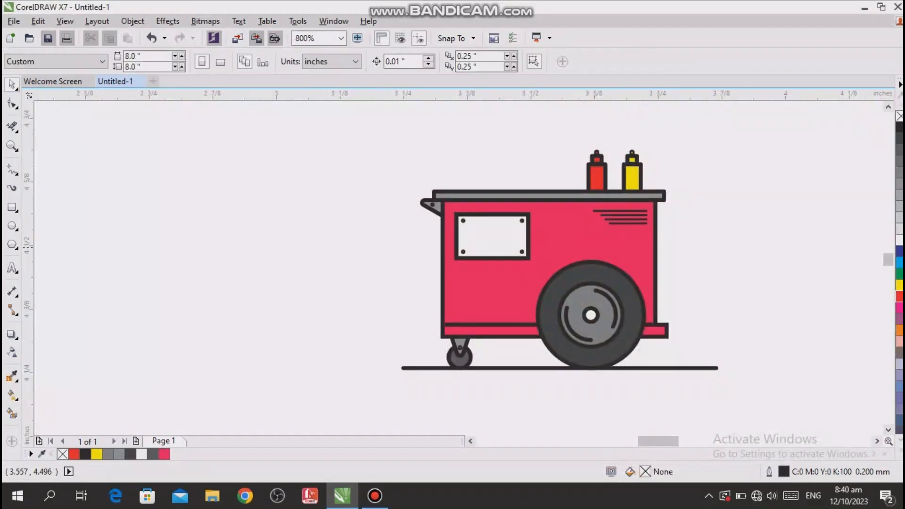
scroll(530, 223, "up", 1)
left_click(525, 227)
scroll(524, 227, "down", 1)
left_click(899, 296)
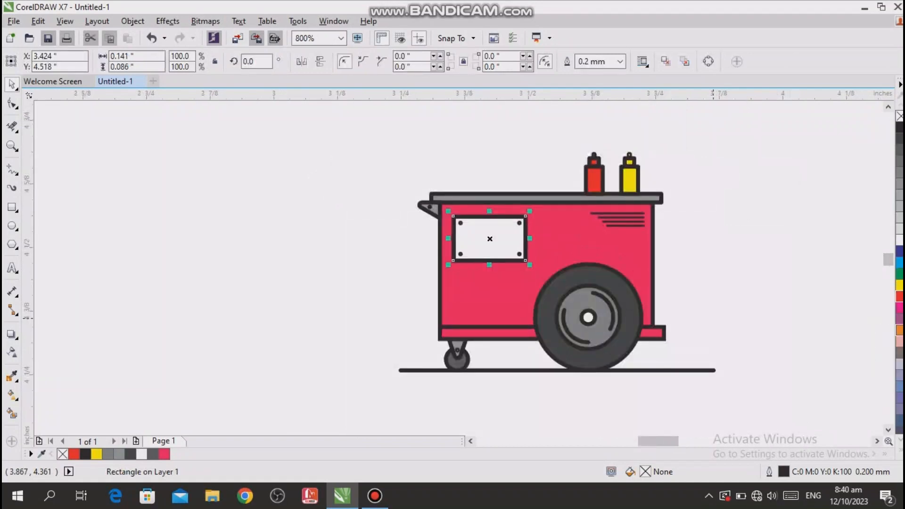
left_click(835, 358)
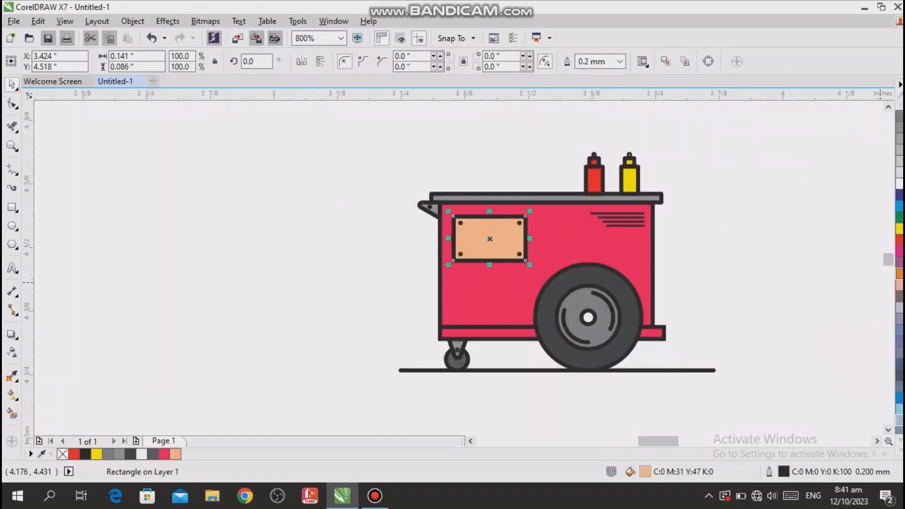
left_click(899, 285)
left_click(891, 341)
left_click(620, 151)
- Change the window panel's fill to a pale sandy yellow with Edit Fill
scroll(509, 251, "up", 1)
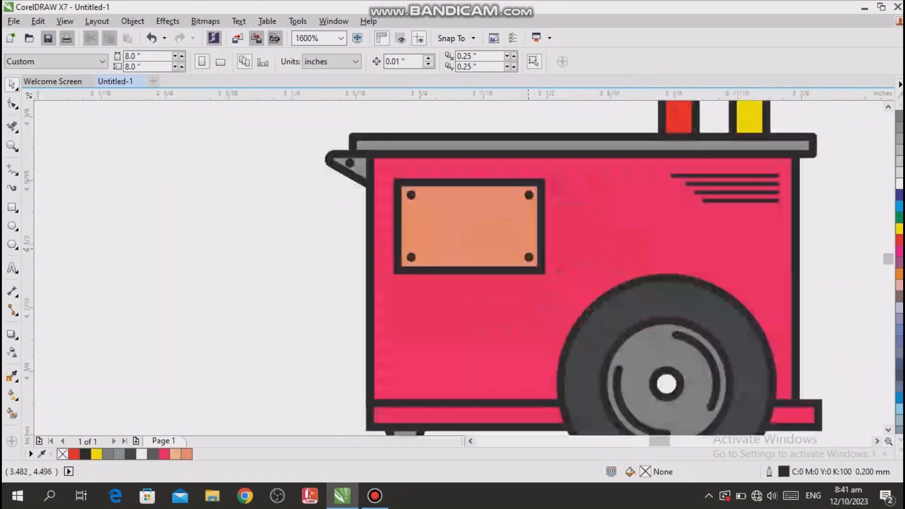
left_click(527, 249)
scroll(529, 249, "down", 1)
key("F11")
left_click_drag(544, 126, 836, 153)
left_click(319, 318)
left_click_drag(792, 345, 792, 333)
left_click_drag(706, 230, 696, 208)
left_click_drag(683, 151, 440, 146)
left_click(782, 370)
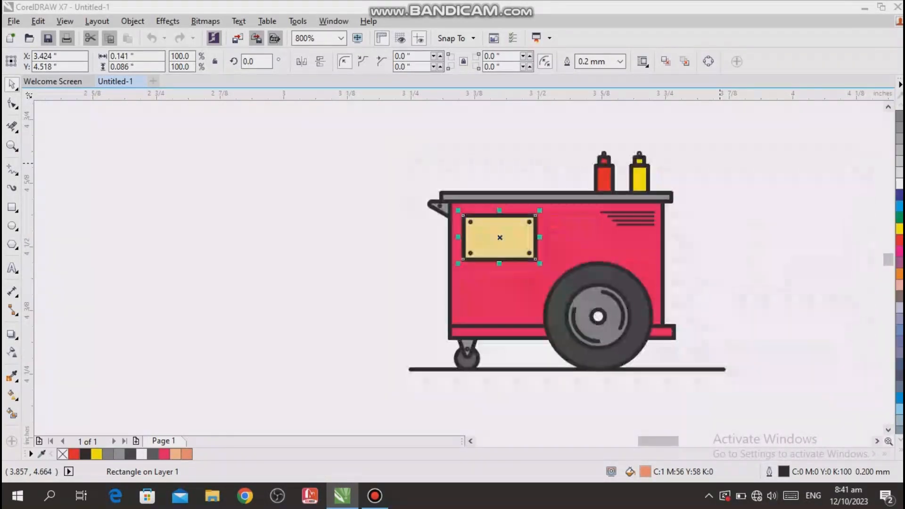
scroll(547, 241, "up", 1)
left_click(511, 202)
left_click(512, 264, "shift")
left_click(394, 202, "shift")
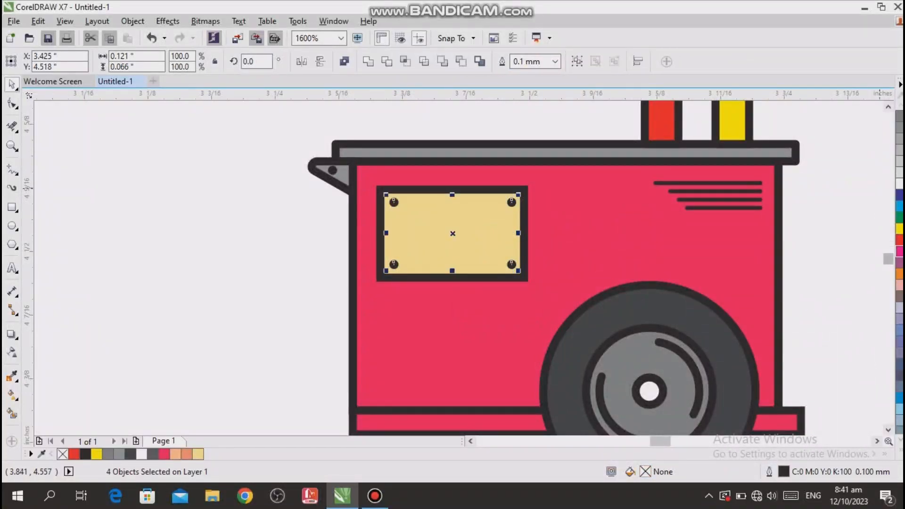
left_click(833, 236)
- Make a half-height copy of the yellow bottle's body, 0.033 × 0.027 inches, and place it beside the bottle
scroll(526, 227, "down", 1)
mouse_move(669, 322)
left_mouse_down()
mouse_move(585, 322)
mouse_move(584, 335)
mouse_move(636, 315)
left_mouse_up()
scroll(610, 133, "up", 1)
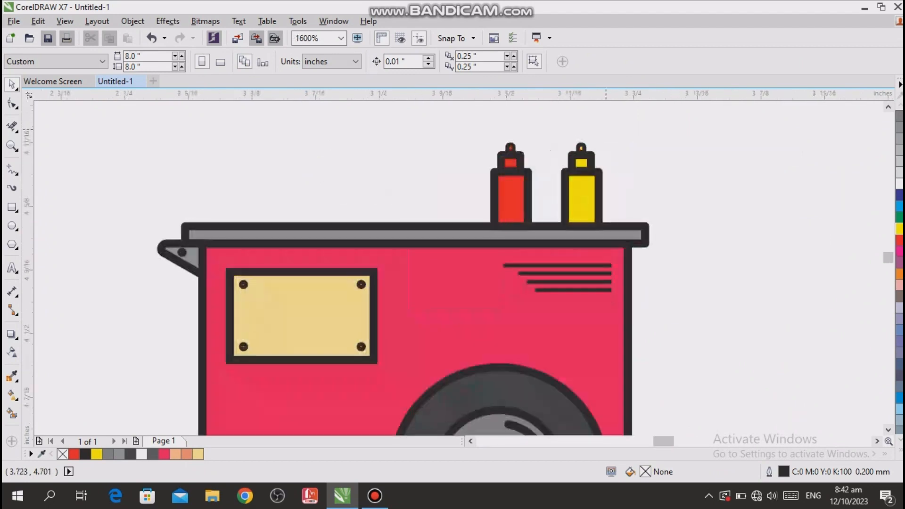
left_click(584, 202)
right_click(583, 202)
left_click_drag(581, 230, 687, 176)
left_click(727, 269)
left_click(683, 176)
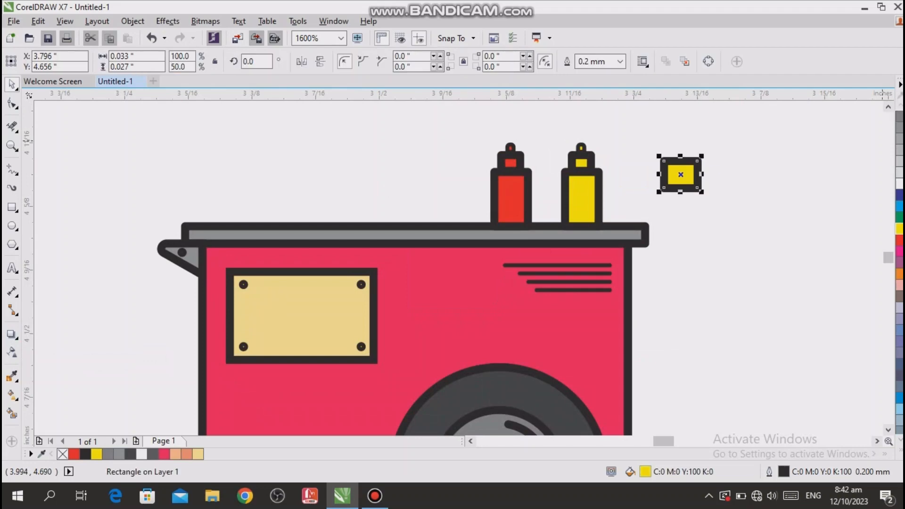
- Remove the yellow copy's outline and move it onto the upper half of the yellow bottle's body
left_click(899, 105)
left_click(899, 105)
left_click(899, 105)
right_click(900, 116)
left_click_drag(686, 175, 589, 188)
left_click(625, 191)
left_click(590, 188)
- Try to place the outline-free copy inside the bottle body with PowerClip
right_click(589, 186)
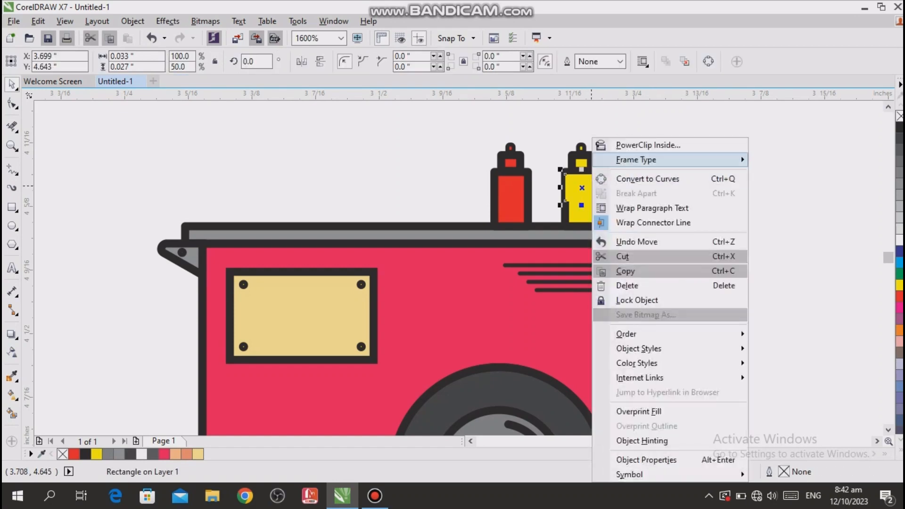
left_click(646, 145)
right_click(589, 186)
left_click(586, 184)
- Shrink the outline-free copy to 0.025 × 0.02 inches within the bottle's inner yellow area, and undo the move aside
scroll(585, 183, "up", 2)
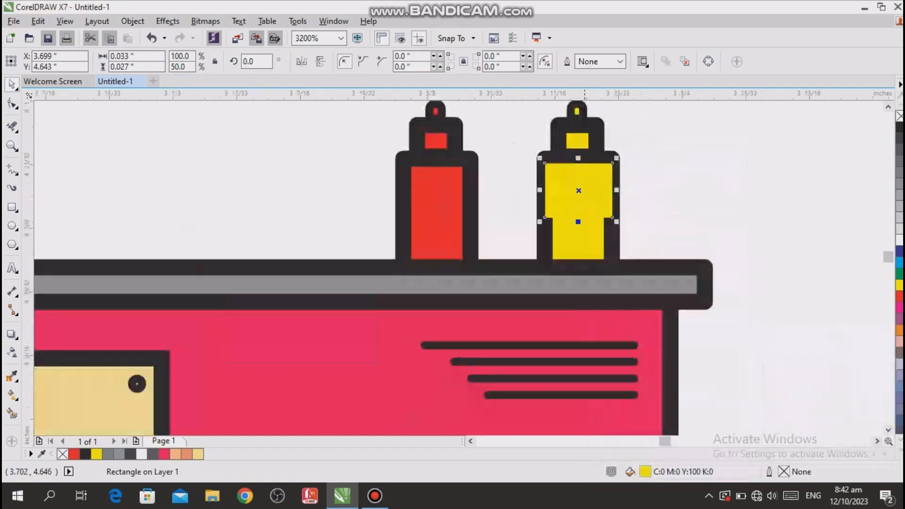
left_click_drag(498, 260, 525, 239)
left_click_drag(584, 191, 572, 196)
left_click_drag(513, 243, 521, 239)
left_click_drag(557, 188, 733, 186)
key("ctrl+z")
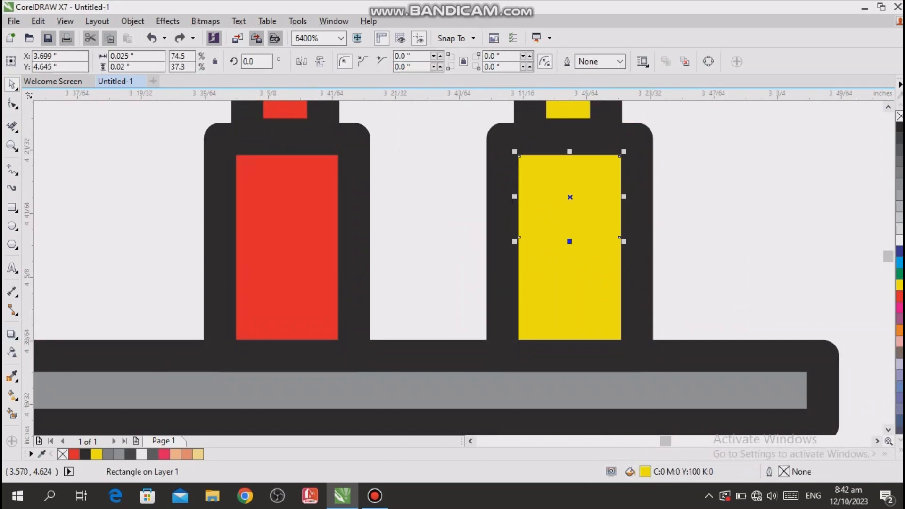
- Apply transparency to the small yellow rectangle on the bottle with the Transparency tool
left_click(12, 352)
left_click_drag(540, 256, 576, 256)
left_click(707, 225)
left_click(11, 84)
- Fill the transparent rectangle on the yellow bottle with orange and fine-tune its transparency
left_click(586, 207)
left_click(899, 329)
left_click(12, 352)
left_click_drag(574, 256, 568, 256)
left_click(12, 84)
left_click(699, 191)
scroll(699, 190, "down", 2)
scroll(735, 229, "down", 1)
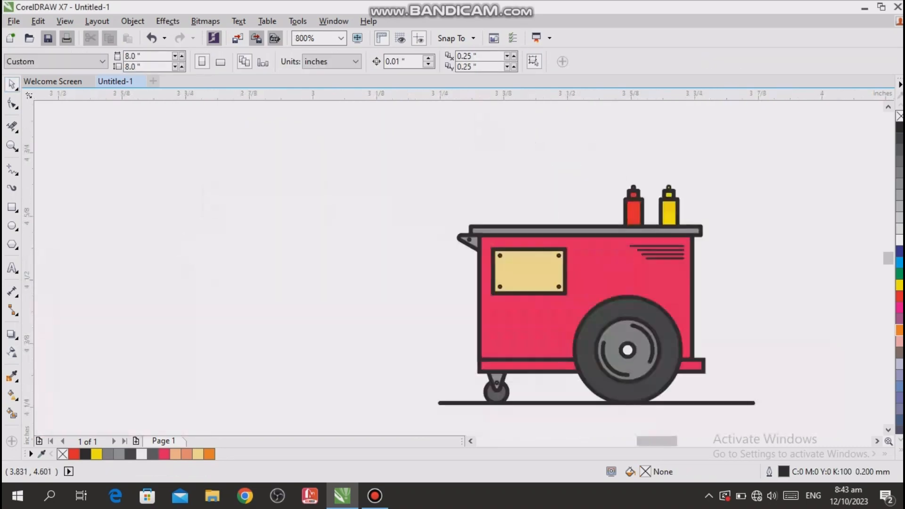
scroll(754, 257, "up", 1)
left_click_drag(729, 312, 629, 66)
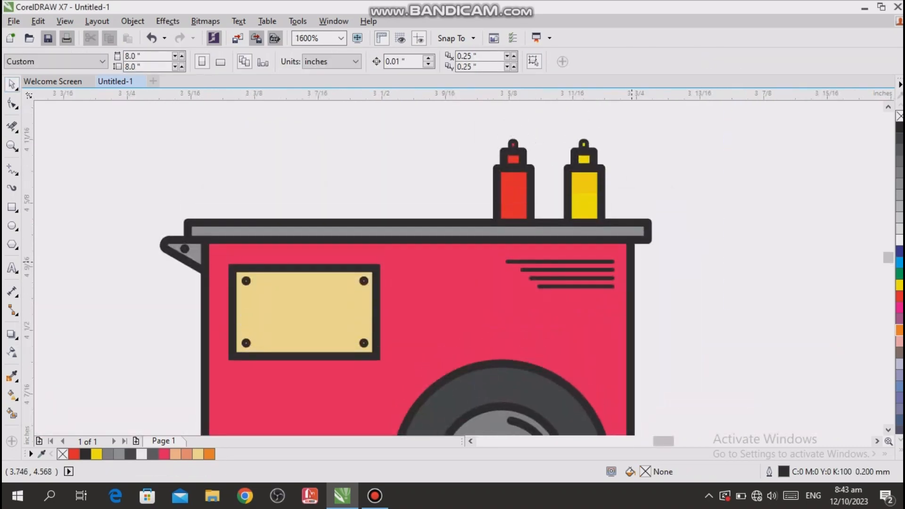
left_click(445, 220)
left_click_drag(417, 222, 411, 249)
key("ctrl+z")
left_click(74, 209)
- Draw a rectangle about 0.418 × 0.014 inches across the body's upper edge, filled orange without an outline
left_click(12, 208)
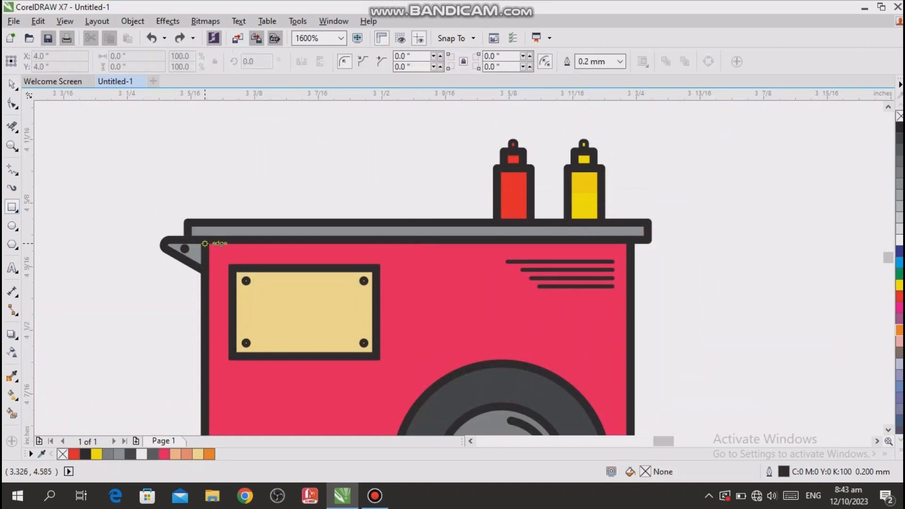
mouse_move(205, 240)
left_mouse_down()
mouse_move(606, 261)
mouse_move(630, 254)
left_mouse_up()
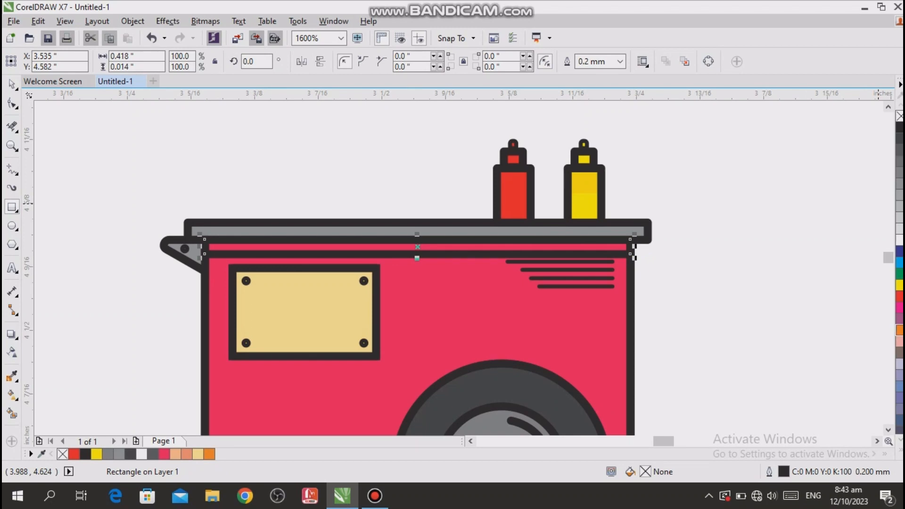
left_click(899, 330)
right_click(899, 117)
- Narrow the orange strip to 0.41 inches so it fits between the body's side outlines
left_click(663, 246)
scroll(604, 246, "up", 1)
left_click(613, 247)
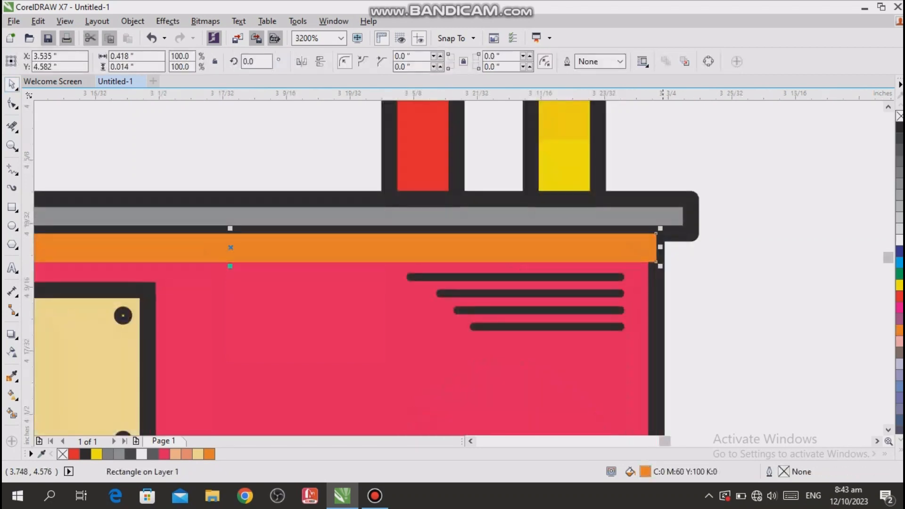
left_click_drag(659, 247, 651, 247)
left_click(759, 246)
scroll(761, 245, "down", 1)
scroll(283, 236, "up", 2)
left_click(320, 285)
left_click_drag(284, 285, 301, 286)
scroll(231, 203, "down", 1)
scroll(270, 243, "up", 4)
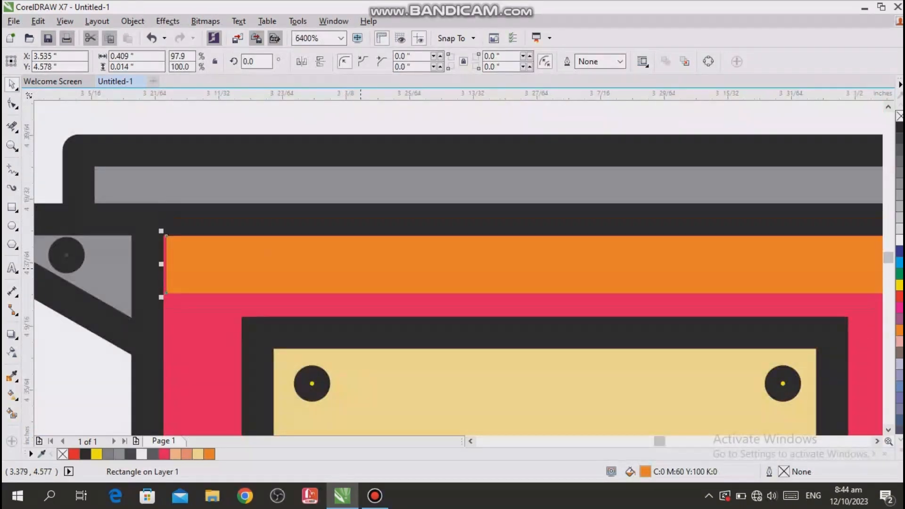
scroll(198, 247, "down", 5)
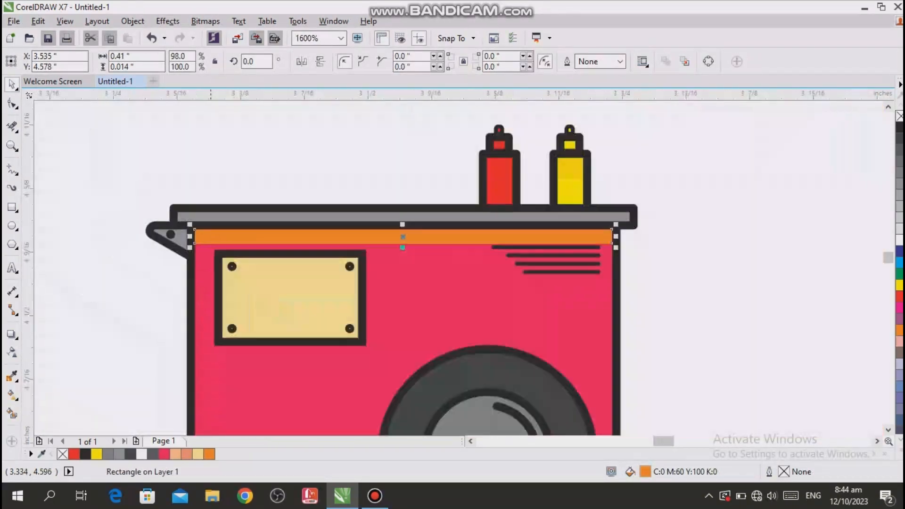
- Make the orange strip under the counter partly transparent with the Transparency tool
left_click(12, 353)
mouse_move(375, 262)
left_mouse_down()
mouse_move(402, 261)
mouse_move(392, 262)
left_mouse_up()
left_click(528, 161)
key("space")
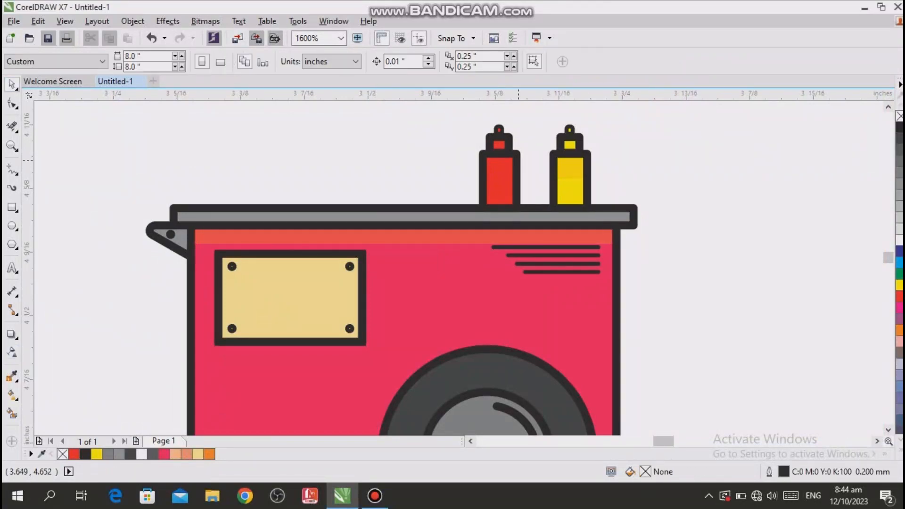
- Draw an ellipse about 0.029 × 0.009 inches beside the cart, filled with 80% black and without an outline
scroll(516, 161, "down", 1)
scroll(505, 317, "up", 1)
left_click_drag(78, 215, 113, 232)
key("space")
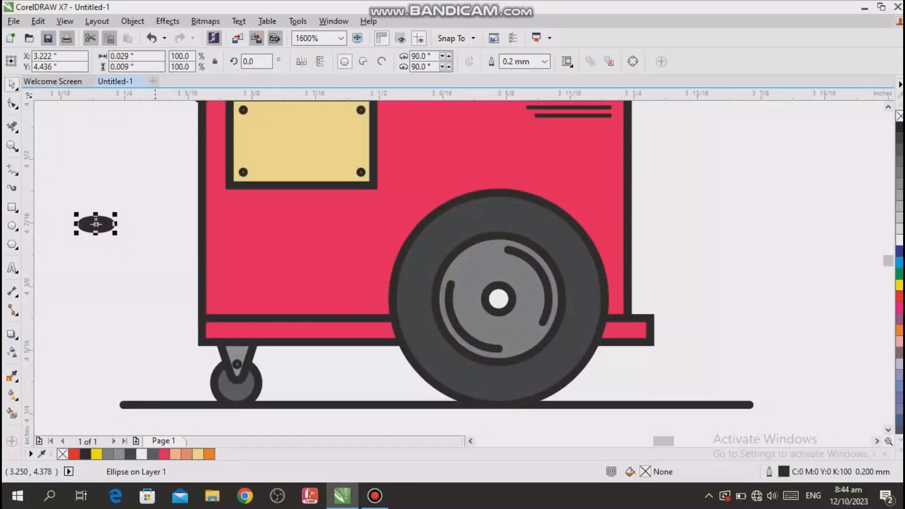
left_click(899, 149)
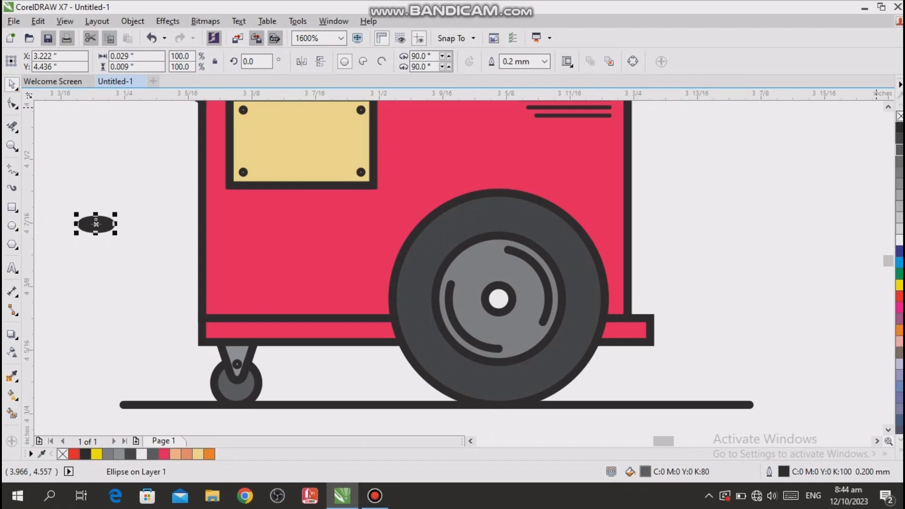
right_click(899, 116)
- Enlarge the grey ellipse, rotate it to about 32.5°, and fit it on the upper left of the large wheel's hub
left_click_drag(113, 231, 147, 242)
left_click_drag(117, 226, 258, 229)
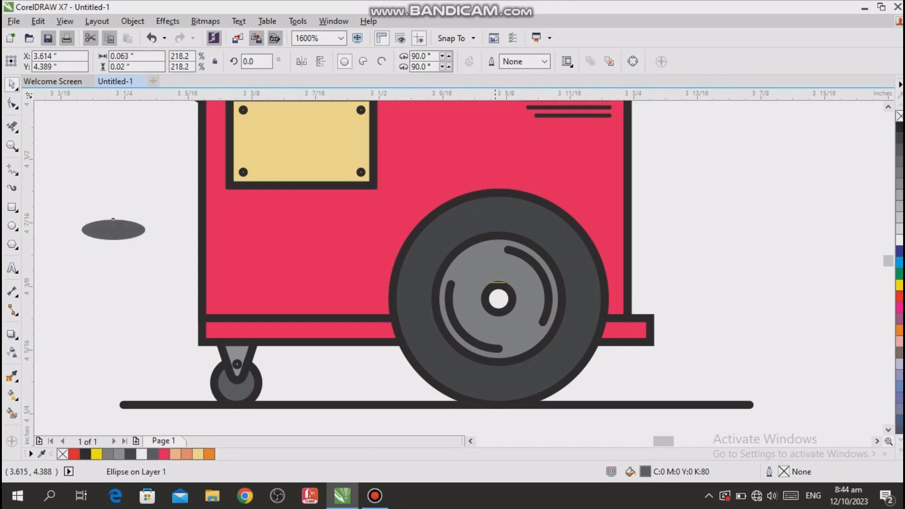
left_click_drag(495, 272, 521, 243)
left_click(502, 266)
left_click(477, 274)
left_click_drag(453, 293, 467, 285)
left_click_drag(492, 264, 482, 273)
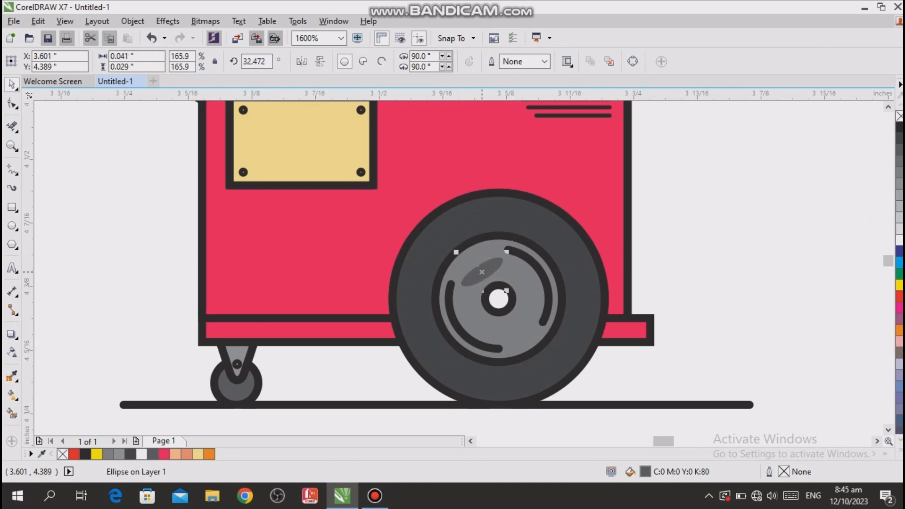
- Apply a transparency of 60 to the hub ellipse and copy it to the lower right of the hub
left_click(11, 353)
left_click_drag(453, 305, 473, 306)
left_click(85, 255)
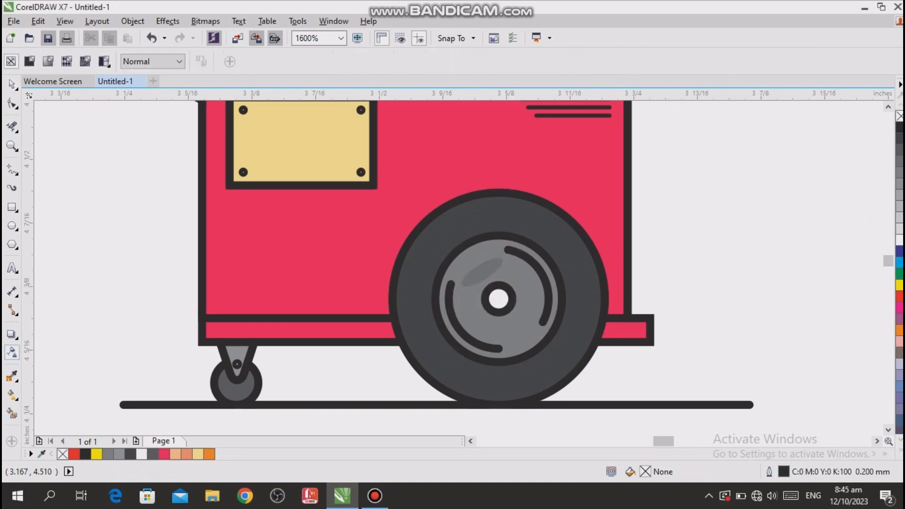
left_click(11, 84)
left_click_drag(482, 267, 522, 317)
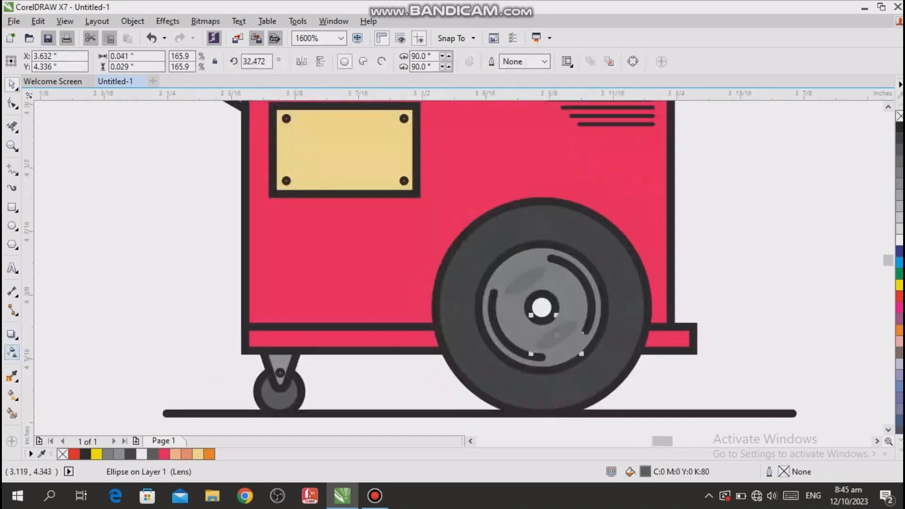
- Increase the transparency of both grey ellipses on the wheel hub
left_click(12, 353)
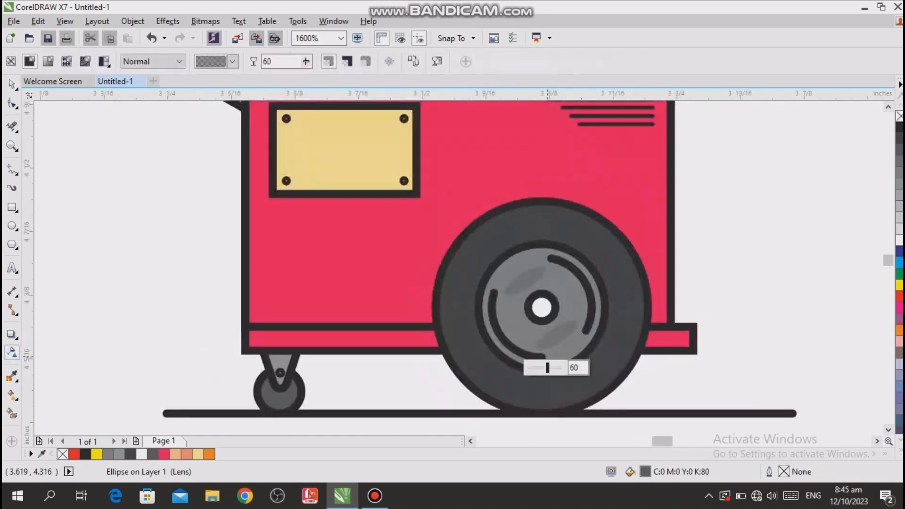
left_click_drag(547, 368, 553, 368)
left_click(708, 298)
left_click(519, 282)
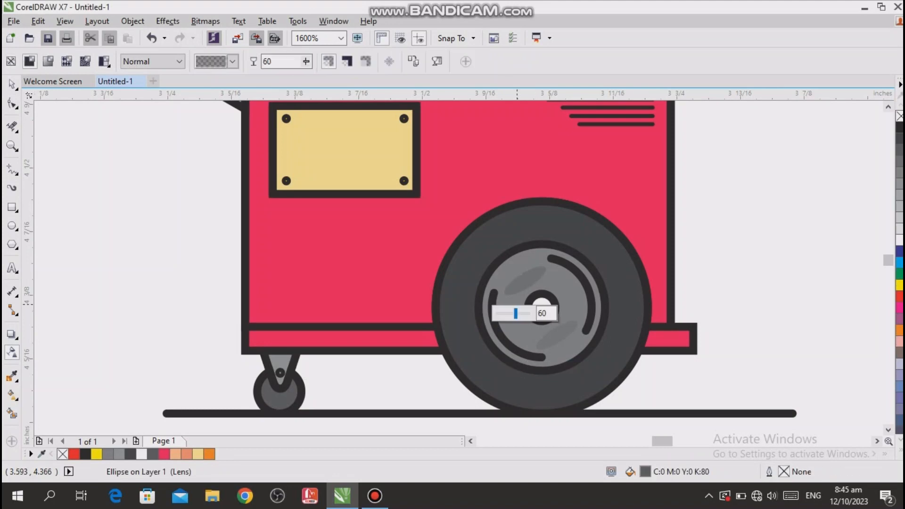
left_click_drag(515, 314, 521, 313)
left_click(101, 146)
scroll(205, 212, "down", 1)
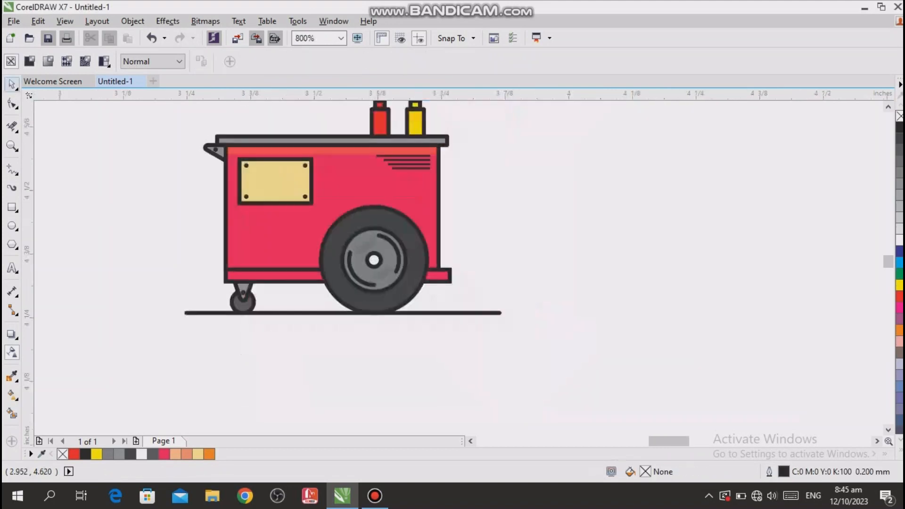
left_click(11, 84)
scroll(245, 227, "up", 1)
scroll(377, 279, "down", 1)
scroll(330, 283, "up", 1)
scroll(362, 283, "down", 1)
scroll(364, 293, "up", 1)
scroll(397, 282, "down", 1)
scroll(408, 247, "up", 1)
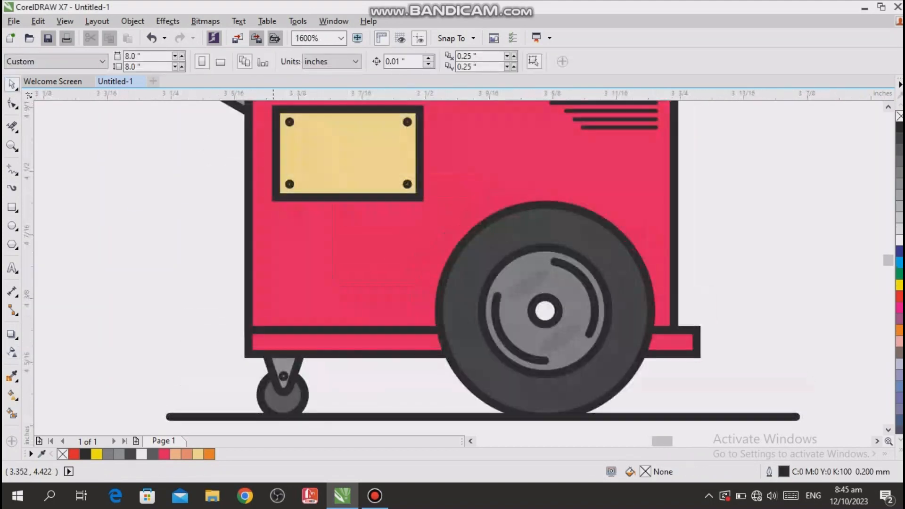
- Draw a straight-edged outline about 0.418 × 0.156 inches over the lower cart body, with its upper edge rising to the right
left_click(12, 168)
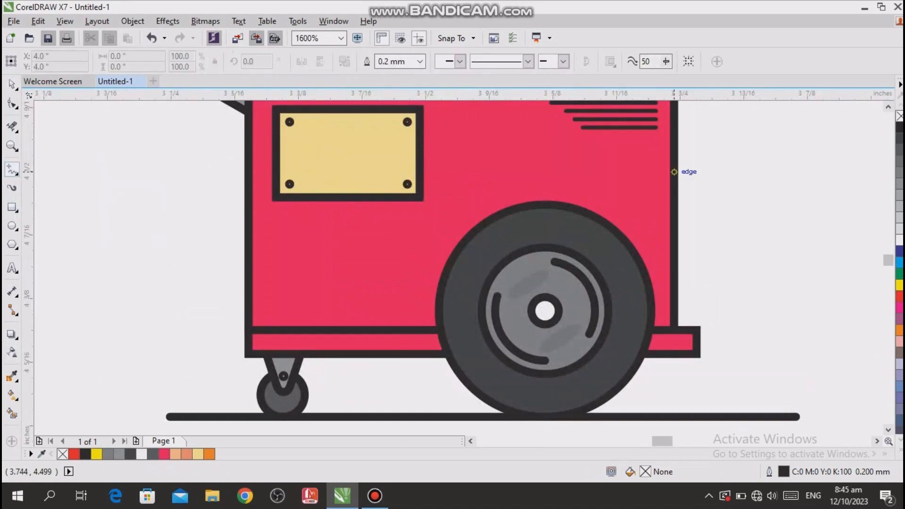
left_click(674, 167)
left_click(673, 325)
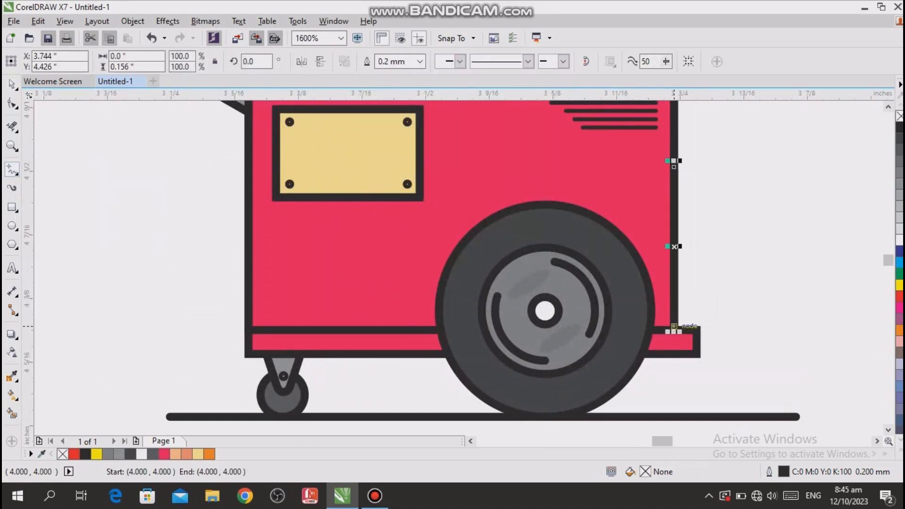
left_click(674, 326)
left_click(249, 325)
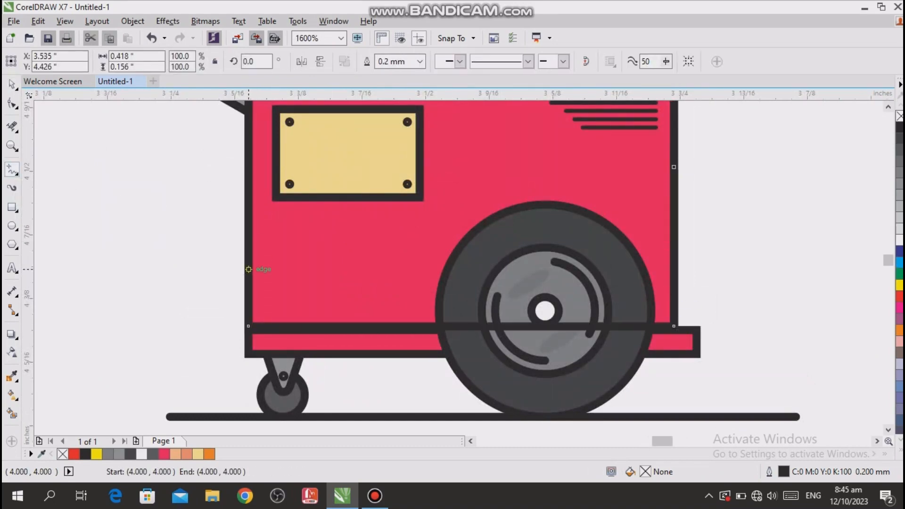
left_click(248, 269)
left_click(674, 167)
- Bend the outline's slanted upper edge into a sagging curve with the Shape tool
key("F10")
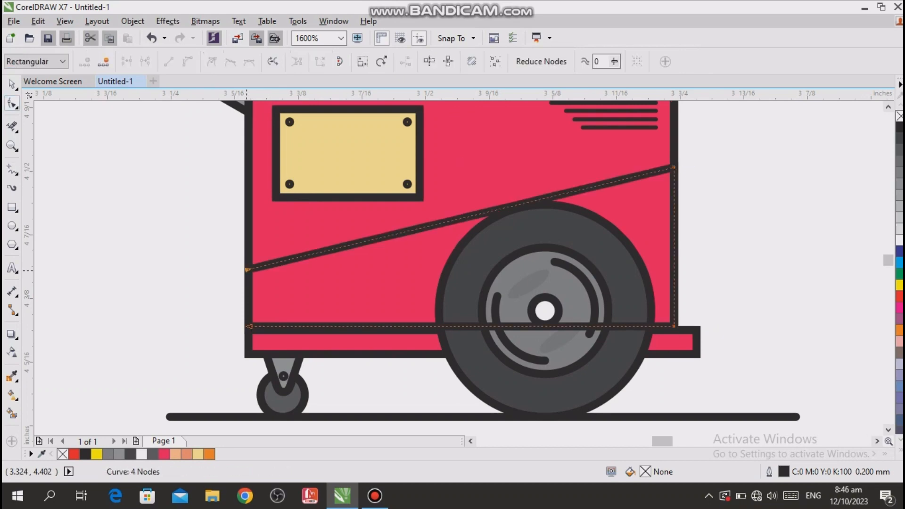
left_click_drag(354, 242, 569, 251)
left_click(547, 207)
left_click(248, 269)
left_click(12, 84)
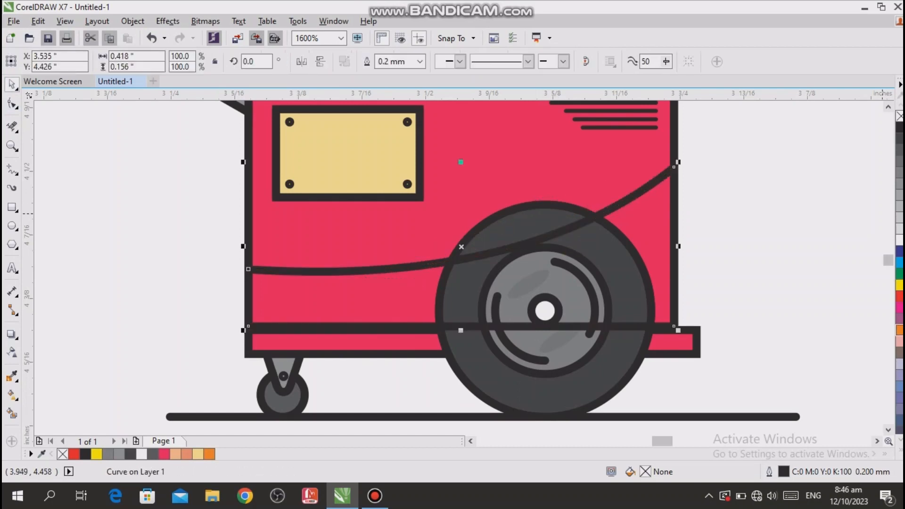
- Give the curved outline an orange fill, move it beside the cart, and close its open left side with a line
left_click(899, 330)
left_click(754, 231)
left_click(594, 215)
scroll(595, 214, "down", 1)
left_click_drag(527, 229, 268, 188)
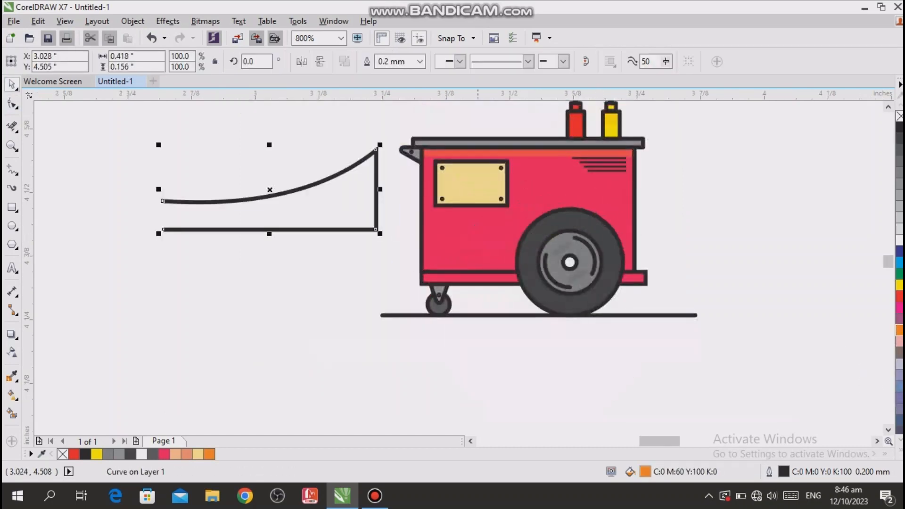
left_click(163, 201)
left_click(163, 229)
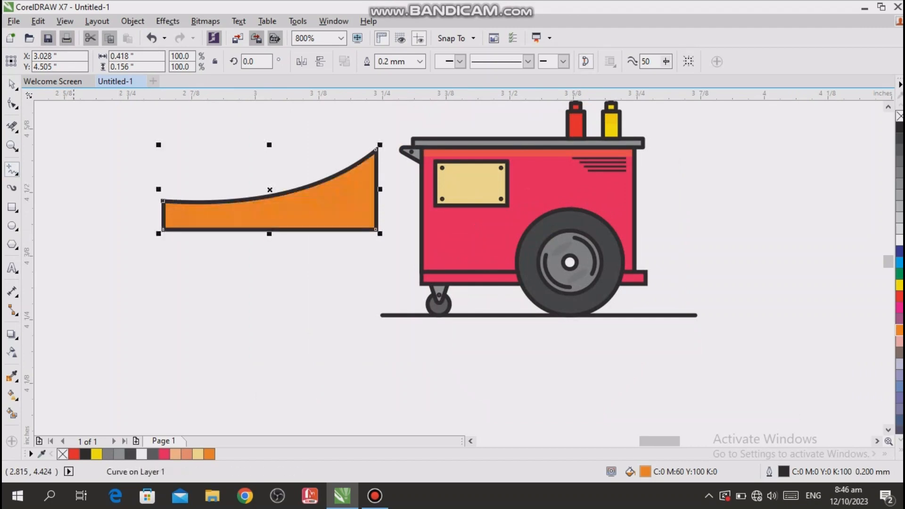
- Move the orange curved shape back over the lower cart body and remove its outline
left_click(12, 84)
left_click_drag(275, 214, 535, 253)
scroll(637, 216, "up", 1)
right_click(899, 116)
- Narrow the orange curved shape to about 0.41 inches so it fits inside the body's side outlines
left_click_drag(639, 242, 631, 243)
scroll(260, 288, "up", 1)
scroll(578, 197, "down", 2)
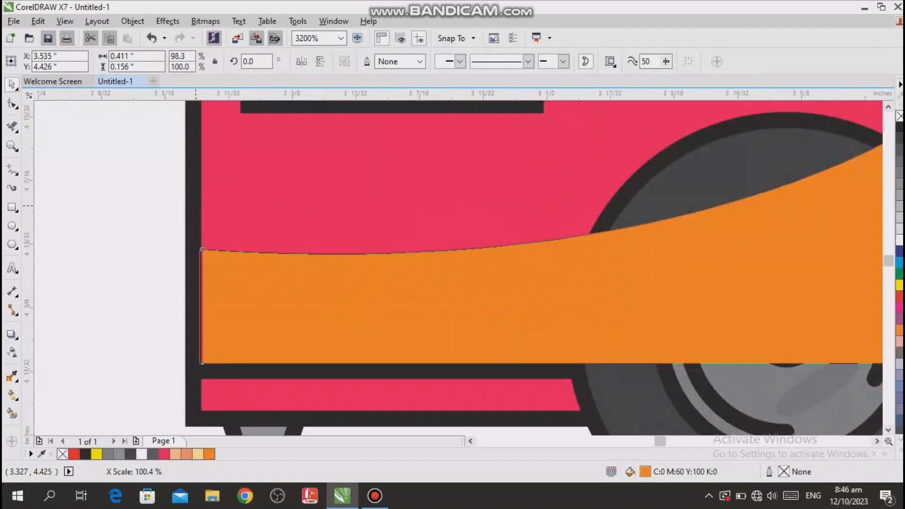
key("Escape")
- Group the large wheel's seven objects, moving the orange curved shape up out of the way and back down
left_click_drag(512, 117, 666, 241)
left_click_drag(411, 257, 411, 169)
left_click(424, 362)
left_click_drag(302, 217, 302, 216)
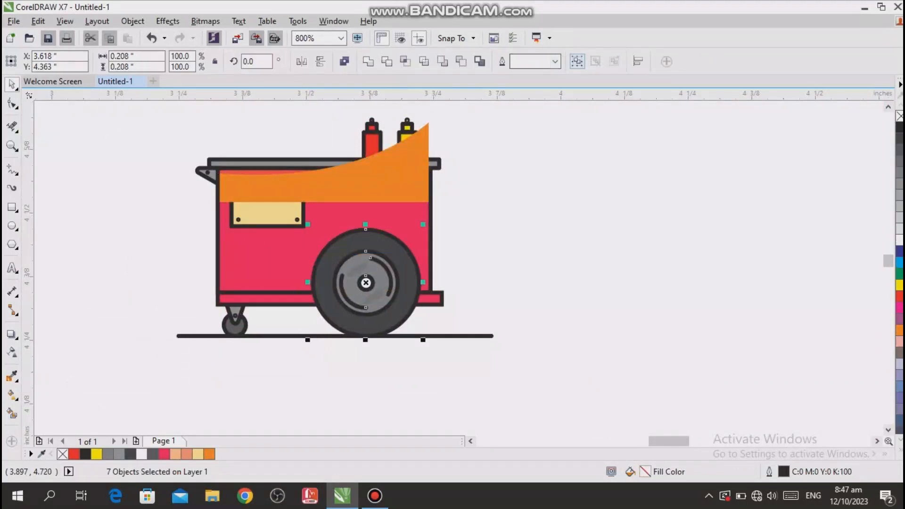
left_click(384, 180)
left_click_drag(384, 179, 385, 266)
- Bring the large wheel group in front of the orange curved shape
left_click(404, 365)
right_click(404, 311)
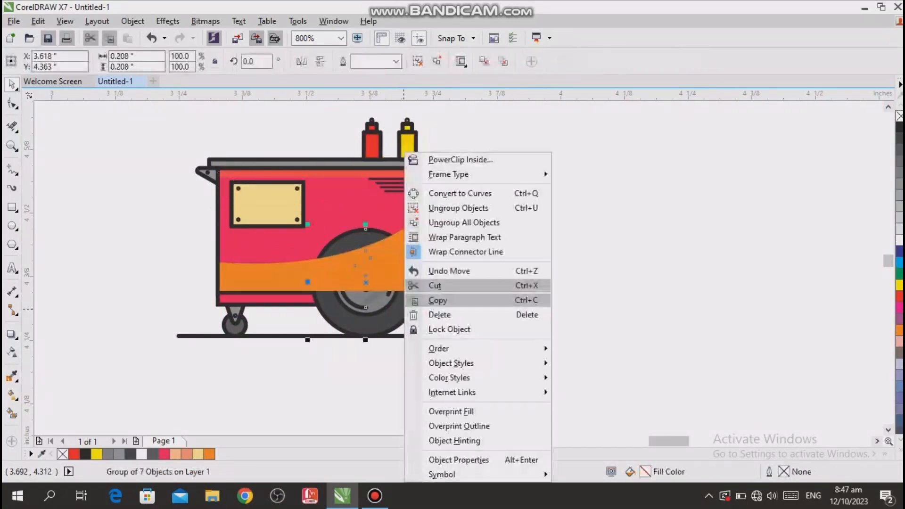
mouse_move(438, 348)
left_click(602, 344)
left_click(603, 373)
left_click(471, 441)
left_click(374, 495)
left_click(375, 496)
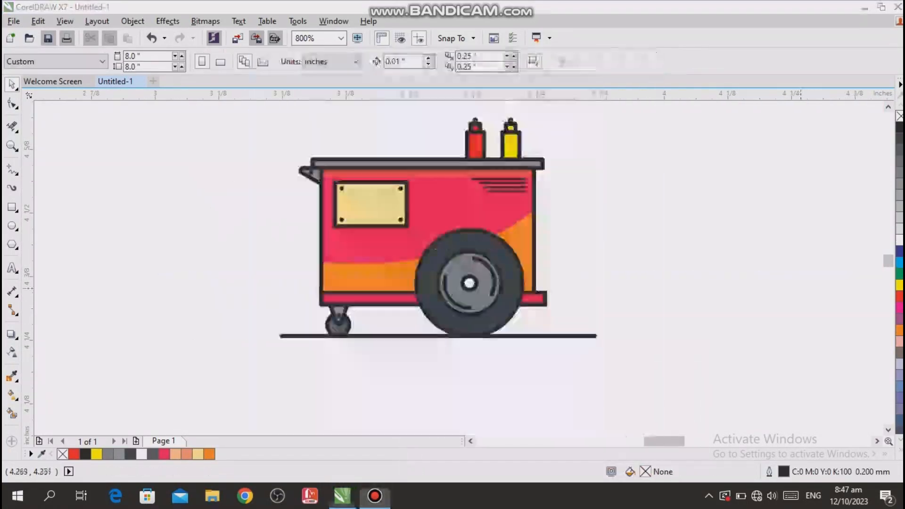
- Fill the curved lower shape with magenta and make it partly transparent
left_click(524, 241)
left_click(290, 117)
key("z")
left_click_drag(691, 388, 609, 371)
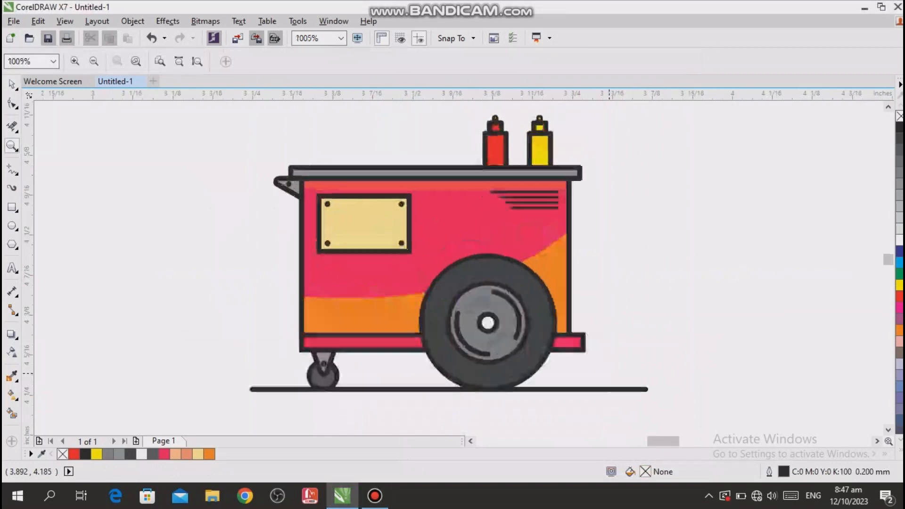
key("space")
left_click(556, 283)
left_click(899, 307)
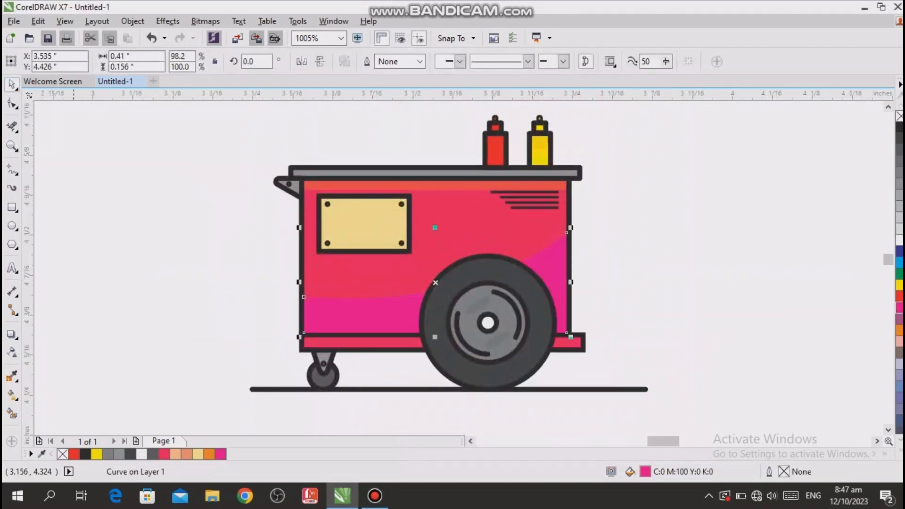
left_click(12, 352)
left_click_drag(408, 351, 429, 351)
left_click(659, 308)
- Try orange on the transparent curved shape and settle on a red fill
left_click(558, 292)
left_click(899, 330)
left_click(899, 297)
left_click(721, 305)
left_click(361, 314)
left_click(12, 84)
left_click(141, 171)
key("F4")
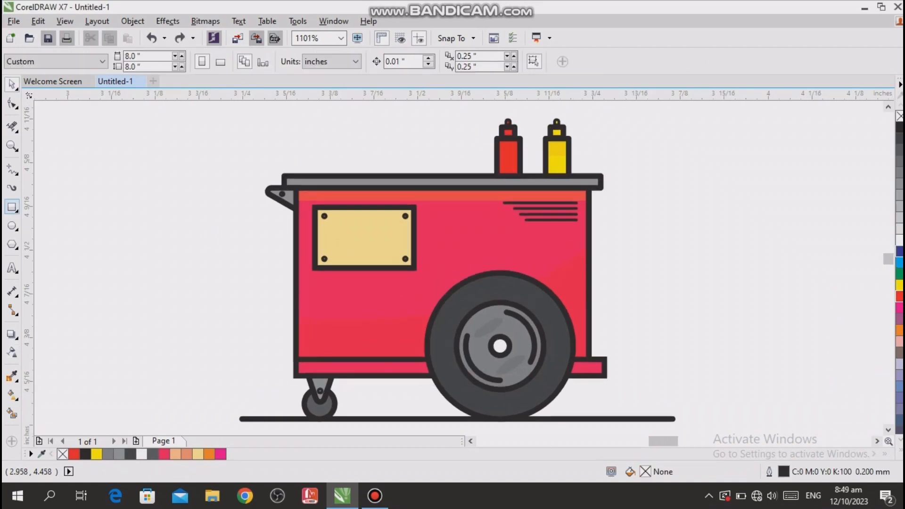
- Draw a narrow upright ellipse about 0.009 × 0.056 inches beside the cart, filled red without an outline
left_click(12, 226)
left_click_drag(178, 233, 183, 273)
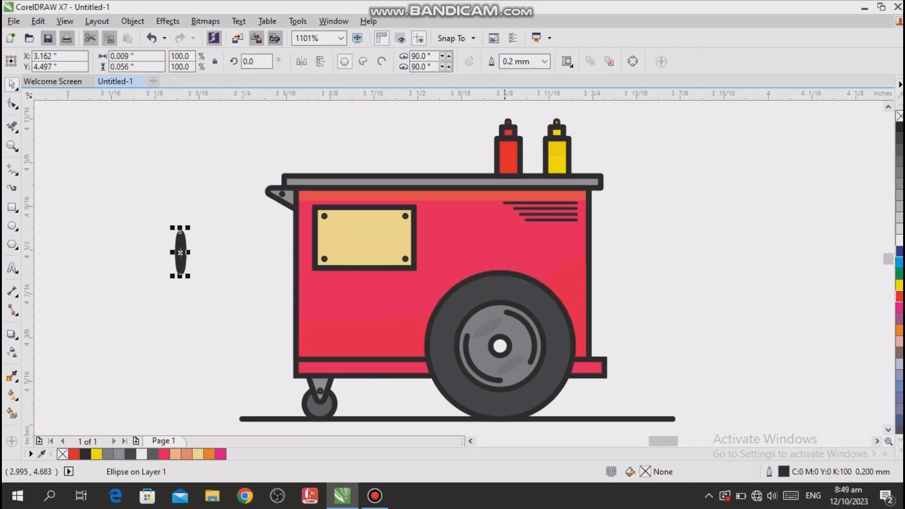
left_click(899, 296)
right_click(899, 116)
left_click(874, 166)
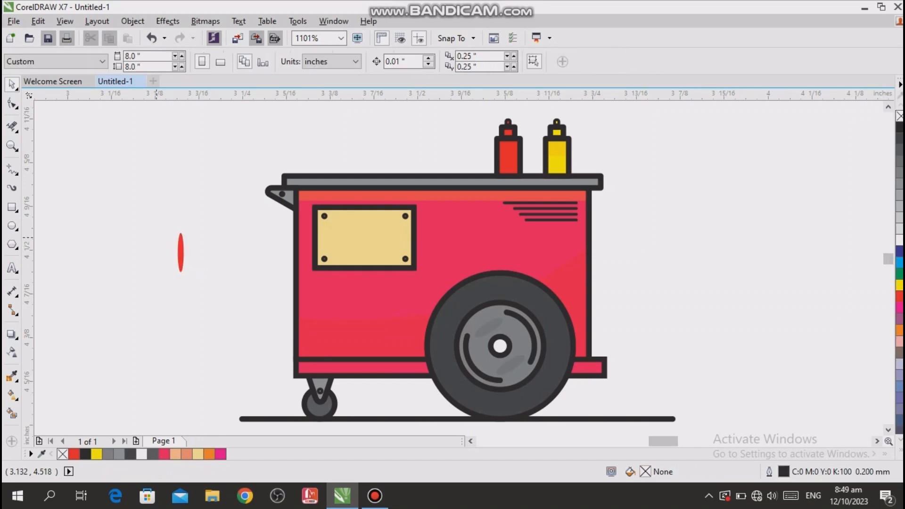
- Rotate the red ellipse to about 336.5° and place it on the left part of the cream window
left_click(183, 247)
left_click(183, 248)
left_click_drag(191, 227, 205, 235)
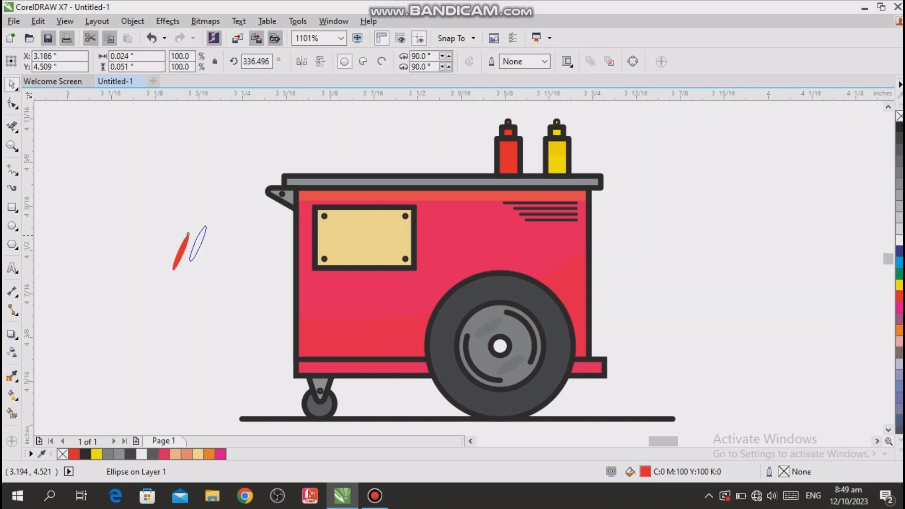
left_click_drag(349, 231, 350, 232)
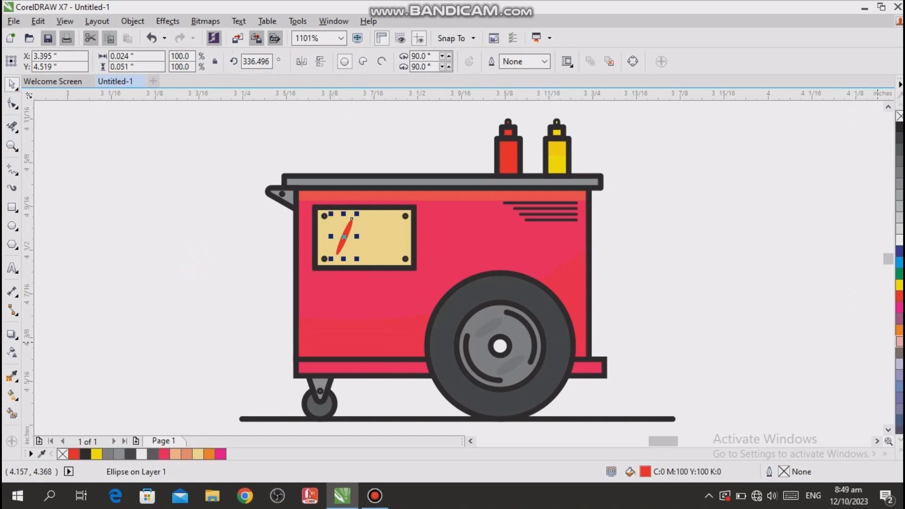
- Fill the slanted window ellipse with orange and make it partly transparent
left_click(899, 330)
left_click(12, 352)
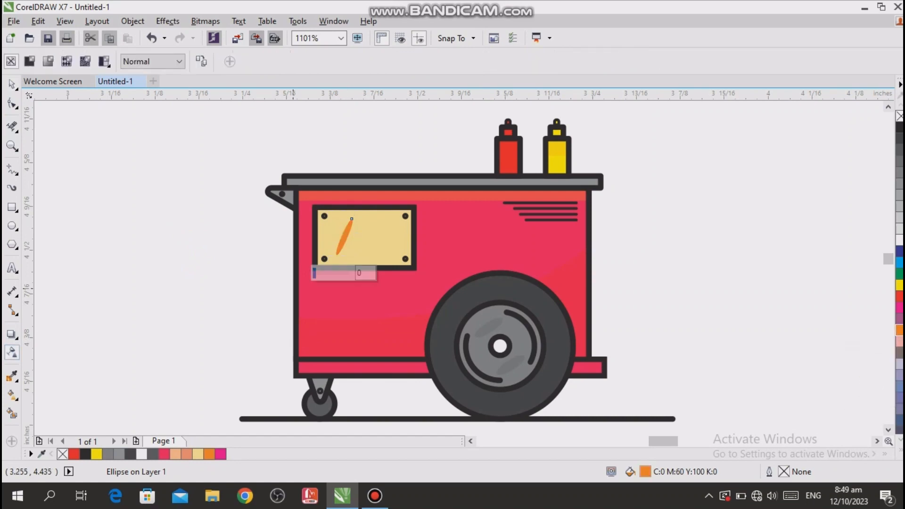
left_click(343, 273)
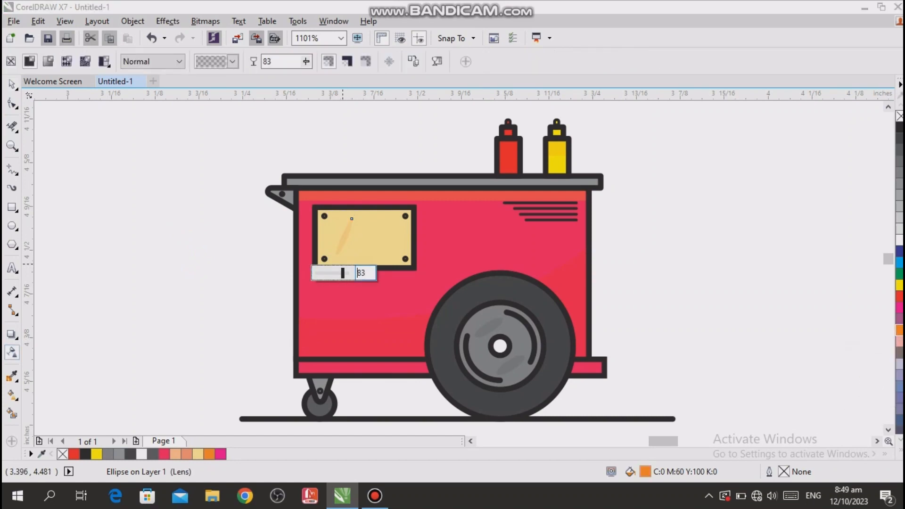
mouse_move(335, 273)
left_mouse_down()
mouse_move(345, 273)
mouse_move(338, 272)
left_mouse_up()
left_click(233, 309)
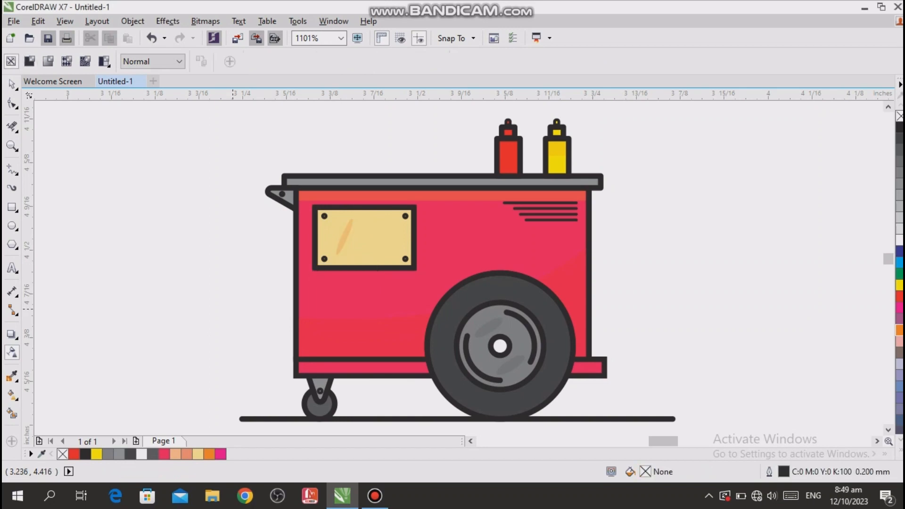
- Copy the transparent orange highlight to the right within the cream window
left_click(12, 84)
left_click(347, 230)
left_click_drag(344, 237, 372, 236)
right_click(371, 236)
left_click(763, 256)
- Review the complete food cart drawing as a whole
scroll(764, 262, "down", 1)
scroll(582, 273, "up", 1)
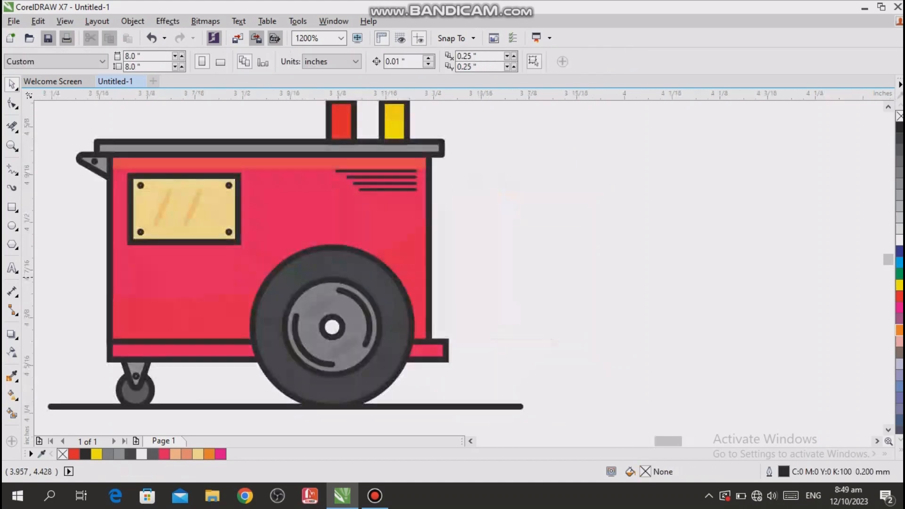
scroll(576, 276, "down", 1)
scroll(496, 272, "up", 1)
scroll(720, 232, "down", 1)
key("z")
left_click_drag(354, 122, 744, 373)
key("space")
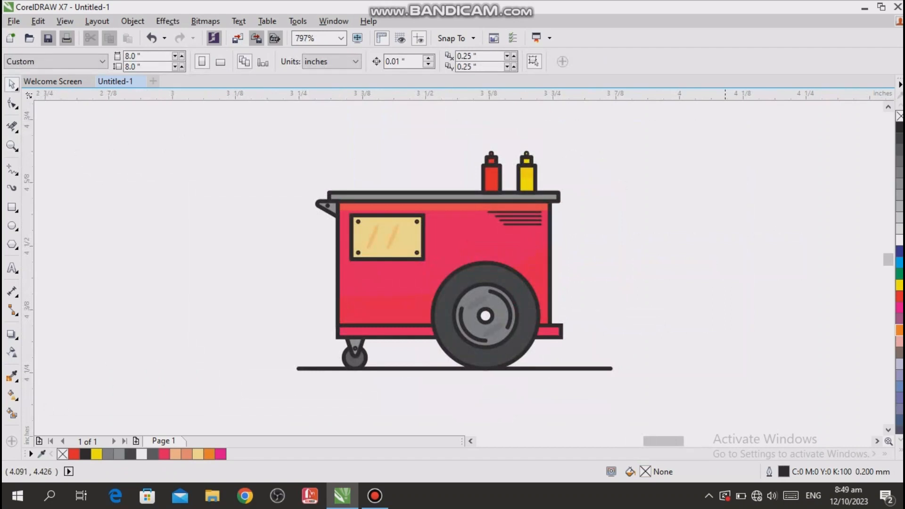